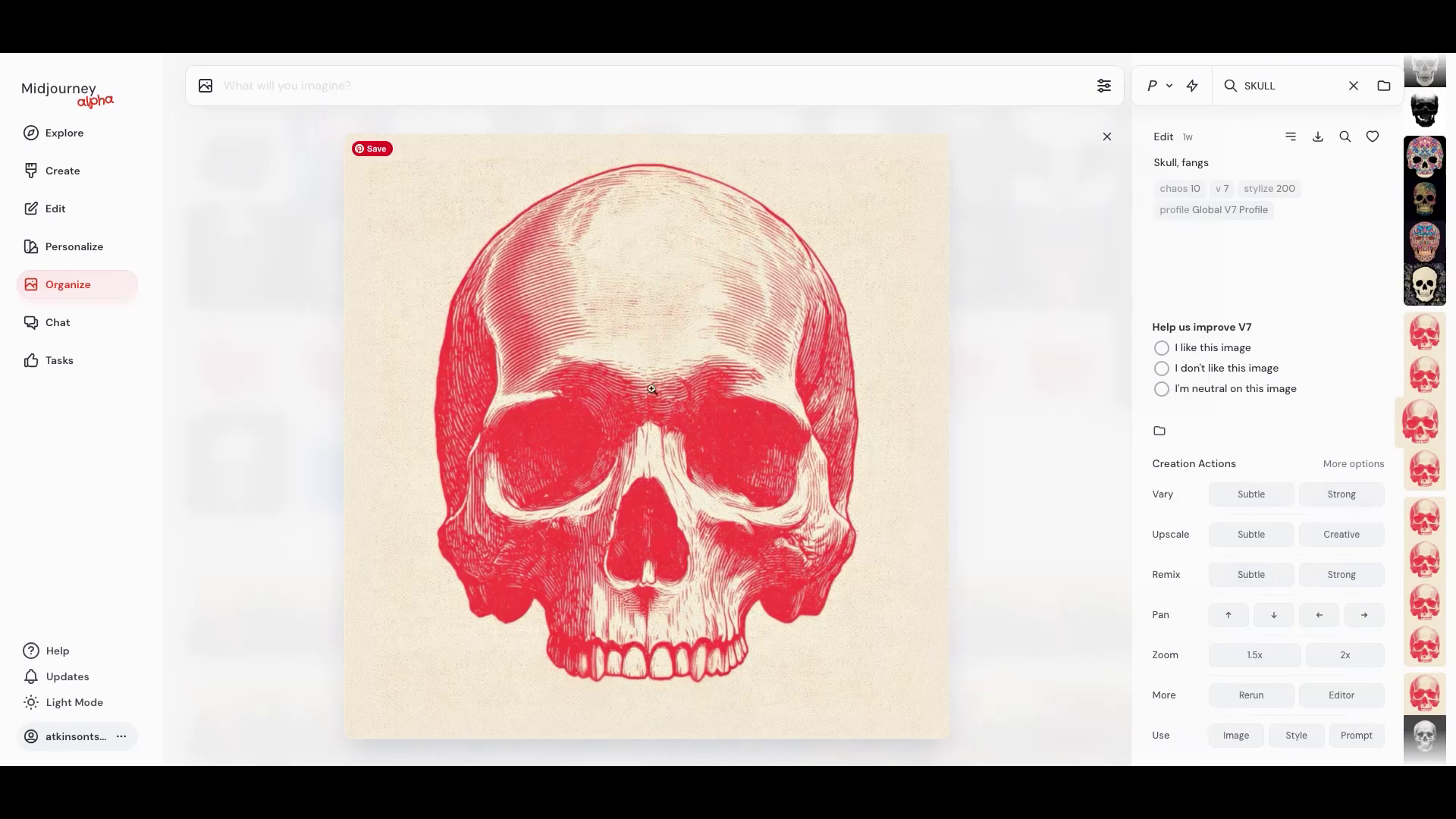
- Open the red 'Skull, fangs' image in the editor from the Organize view
click(1337, 694)
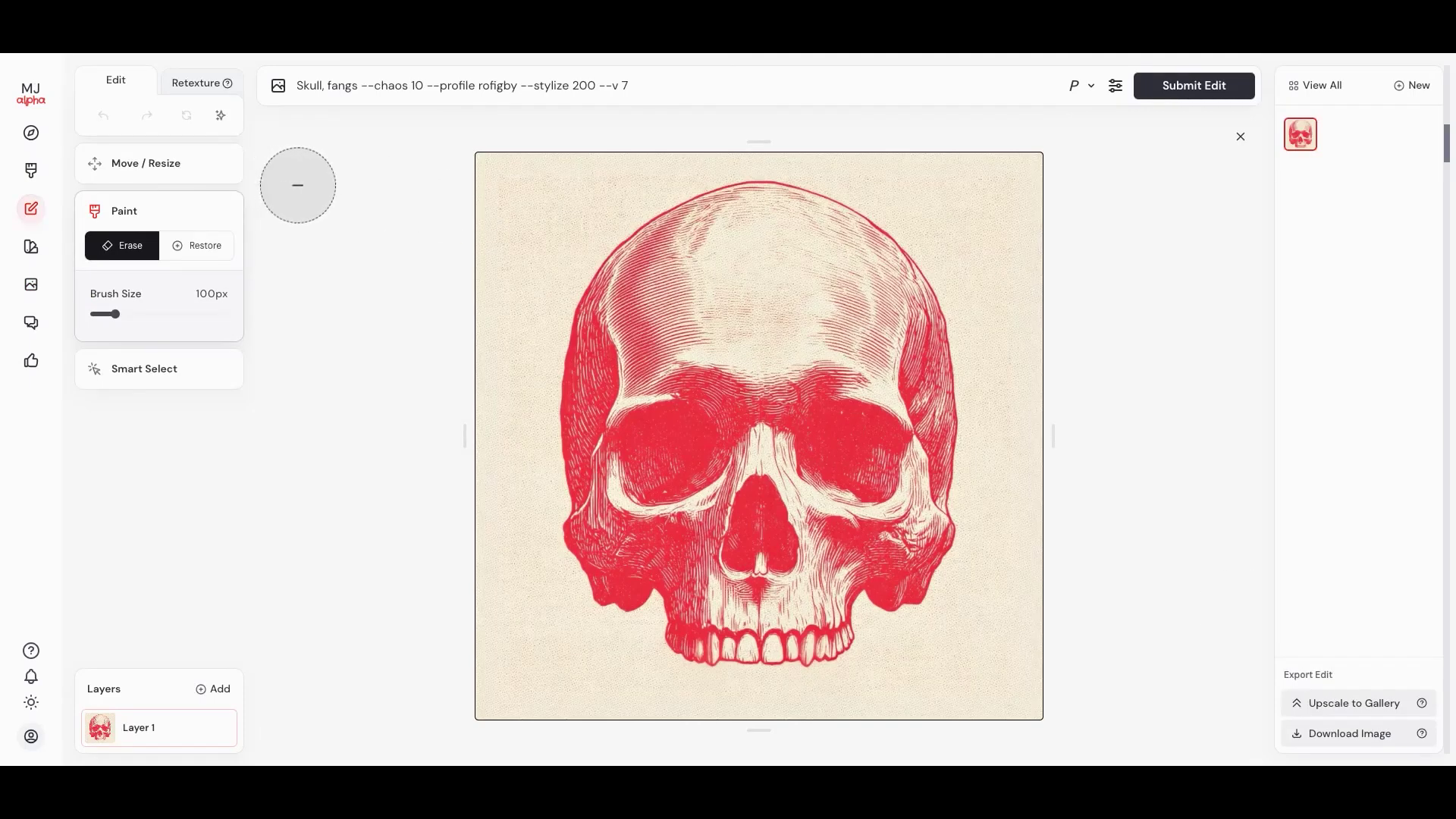
- Smart-select the red skull and erase its beige paper background
click(148, 374)
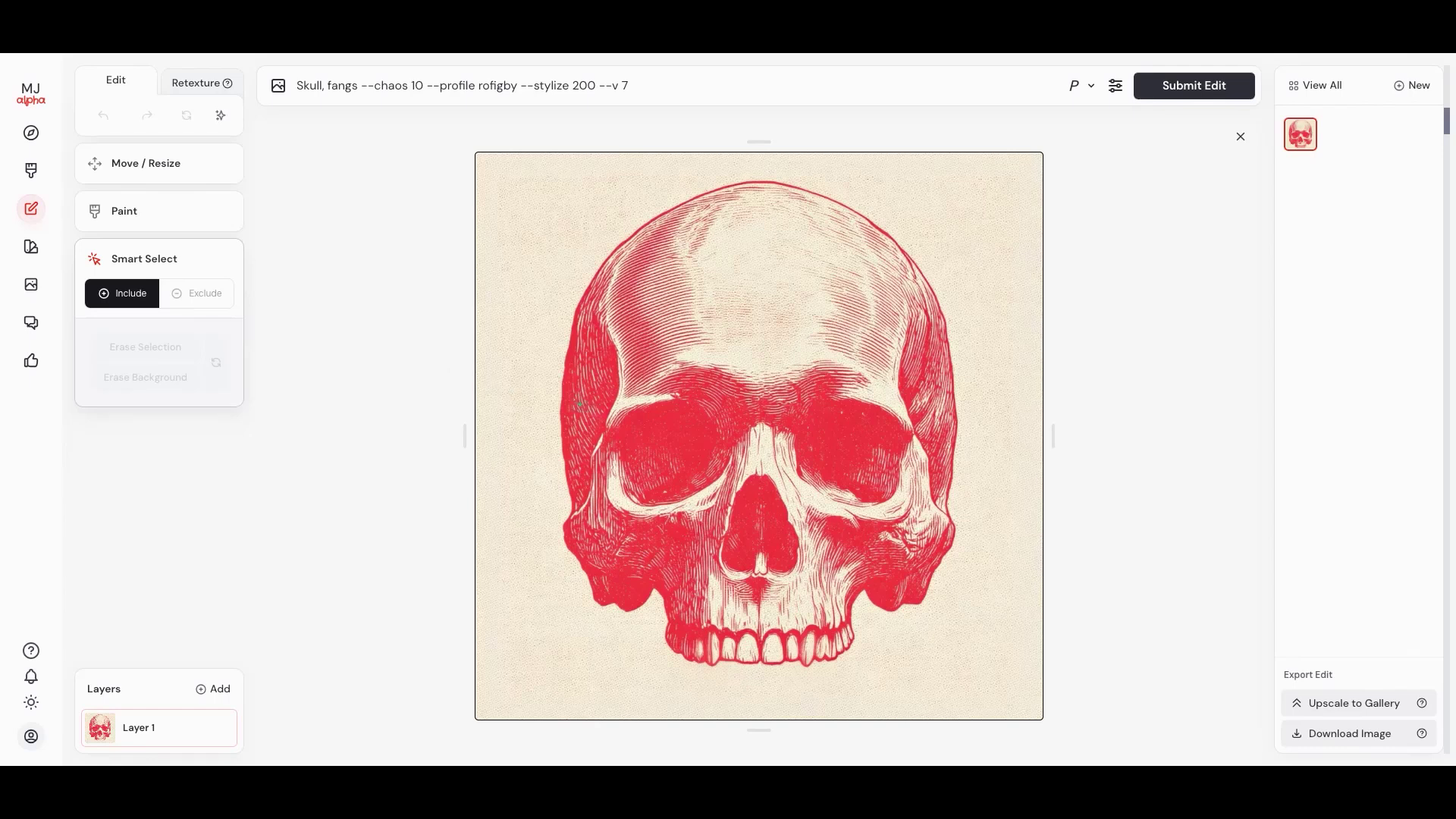
click(578, 392)
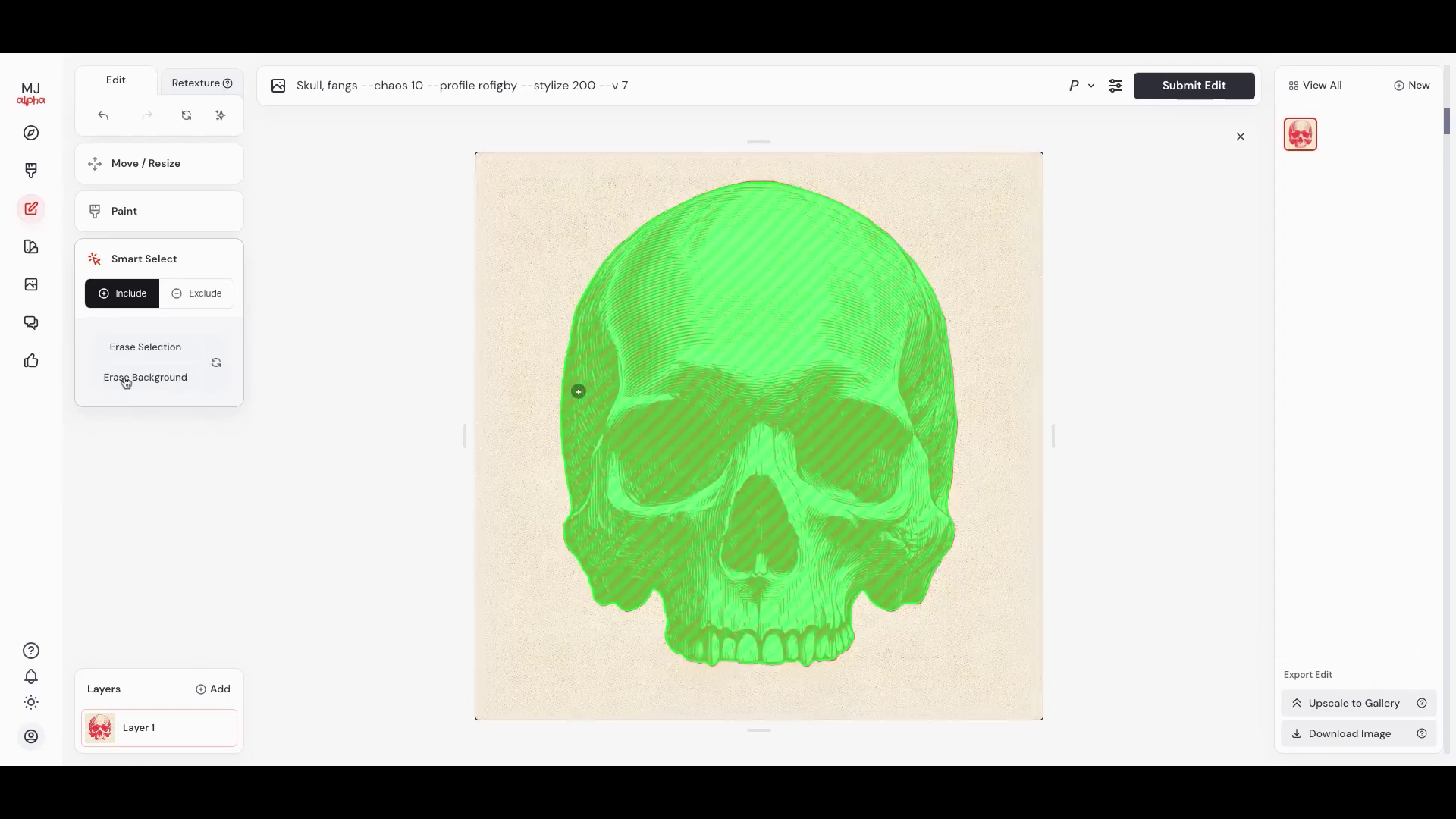
click(126, 378)
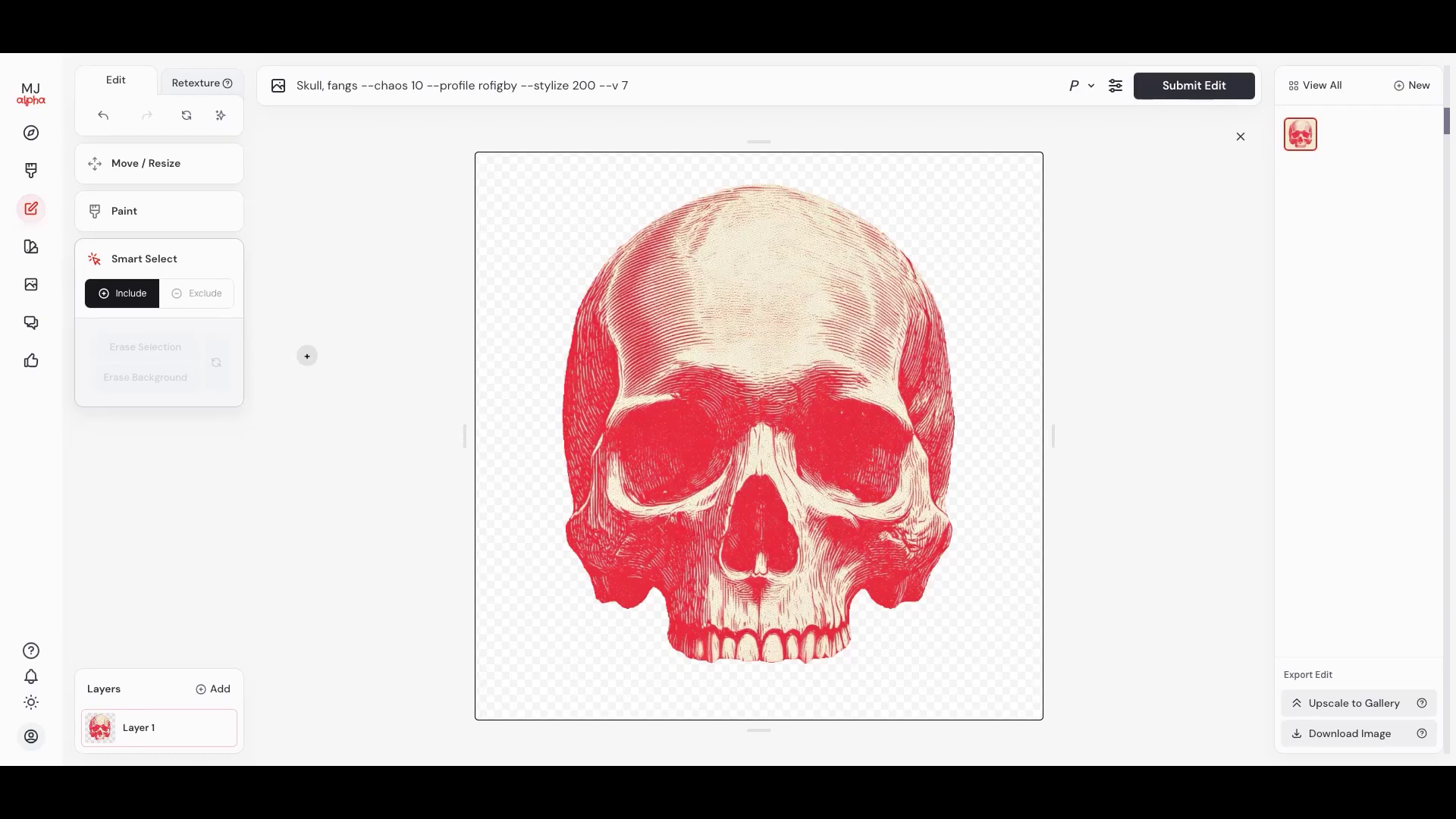
- Replace the prompt with a suggested description of a vintage red-ink woodcut skull
click(1352, 734)
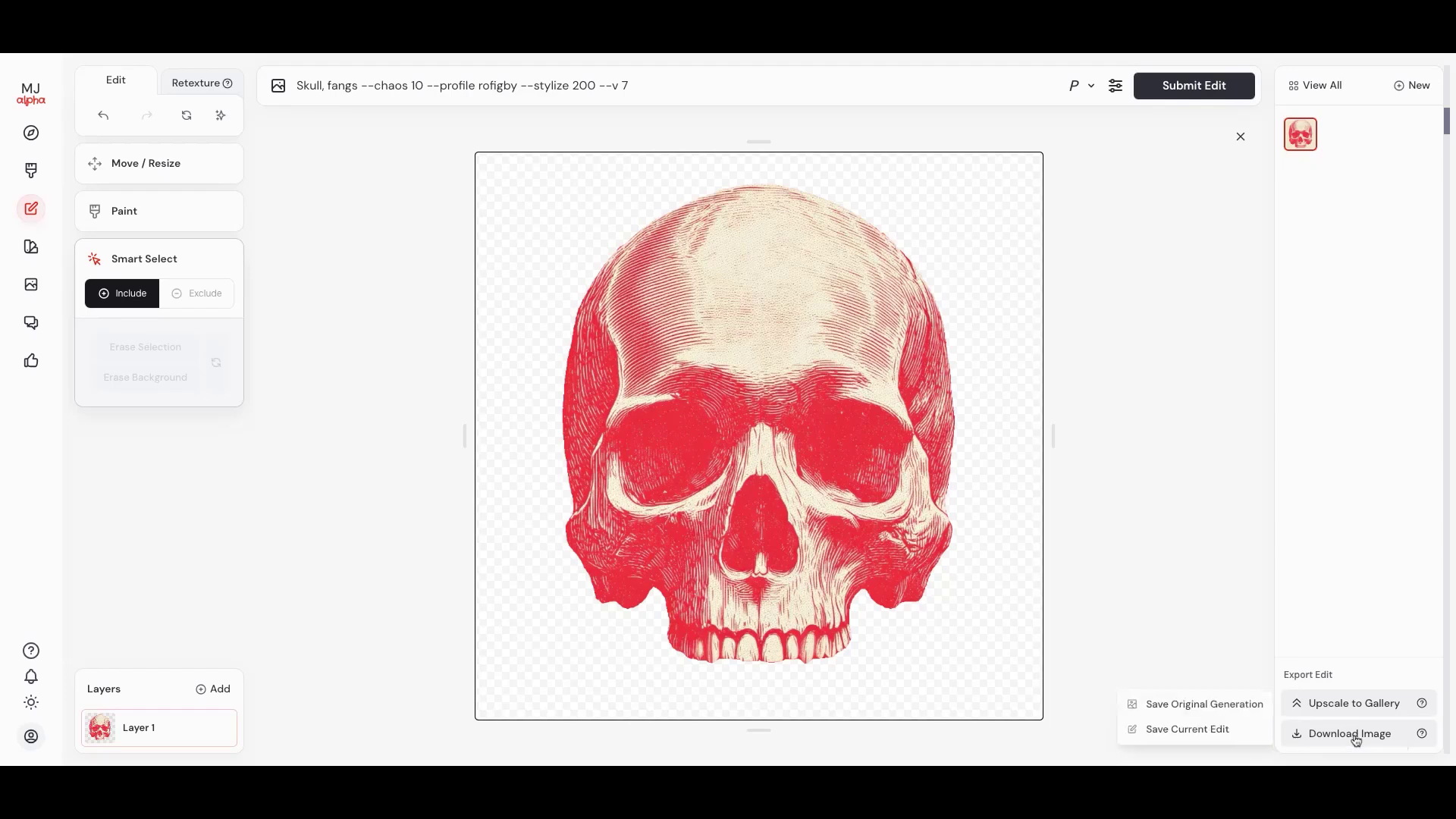
click(1169, 732)
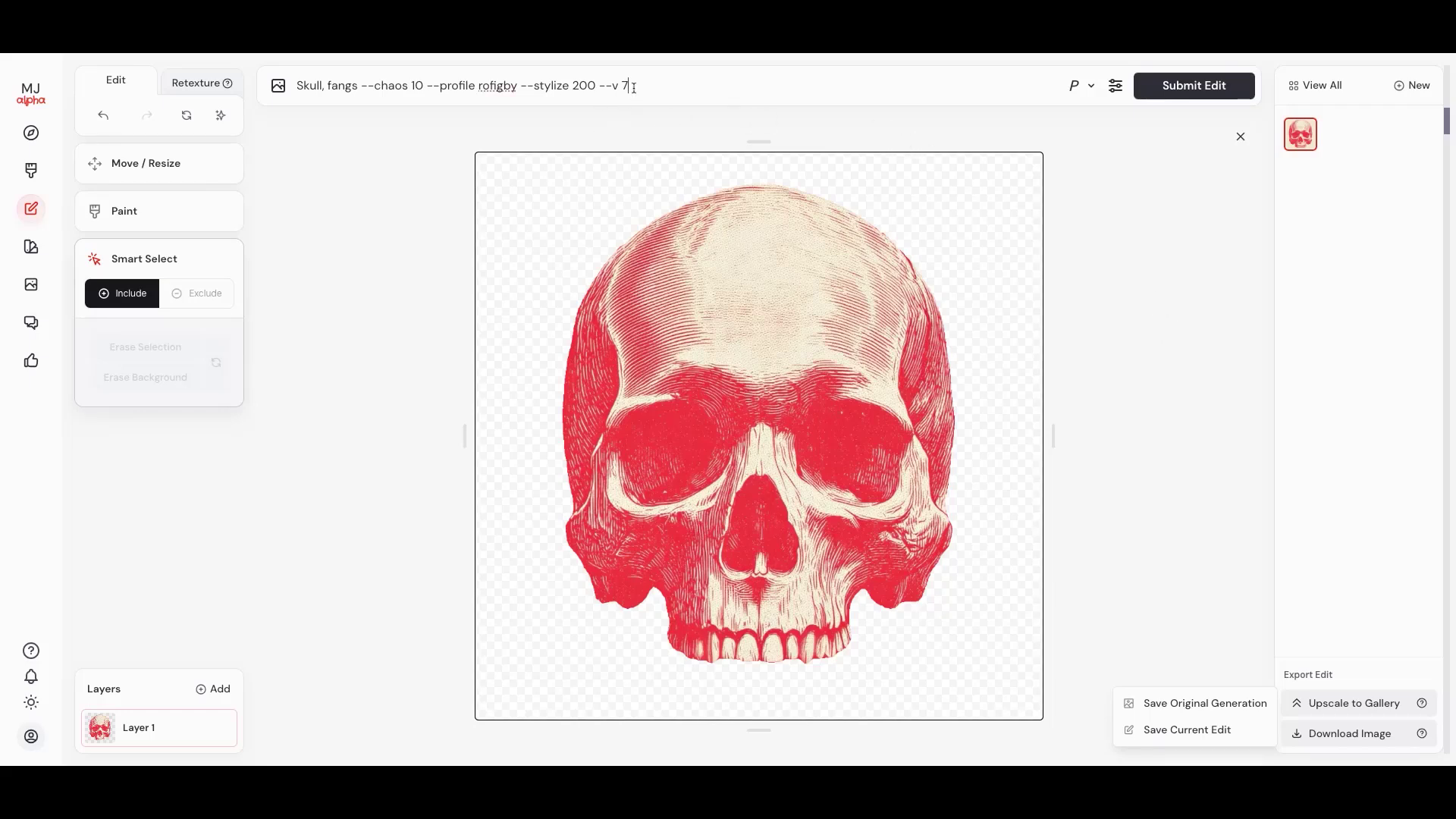
drag(629, 85, 278, 79)
key(BackSpace)
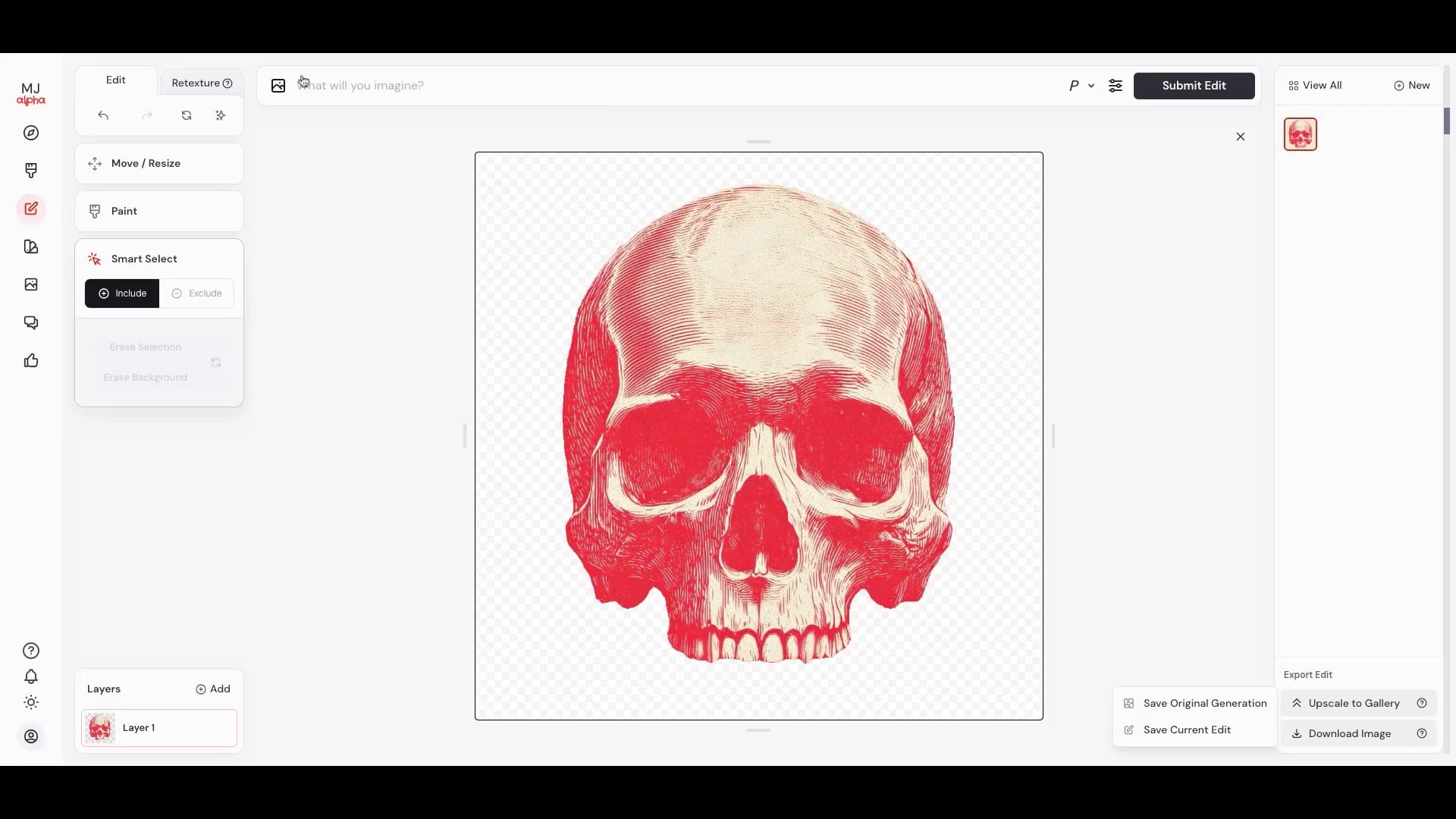
click(221, 123)
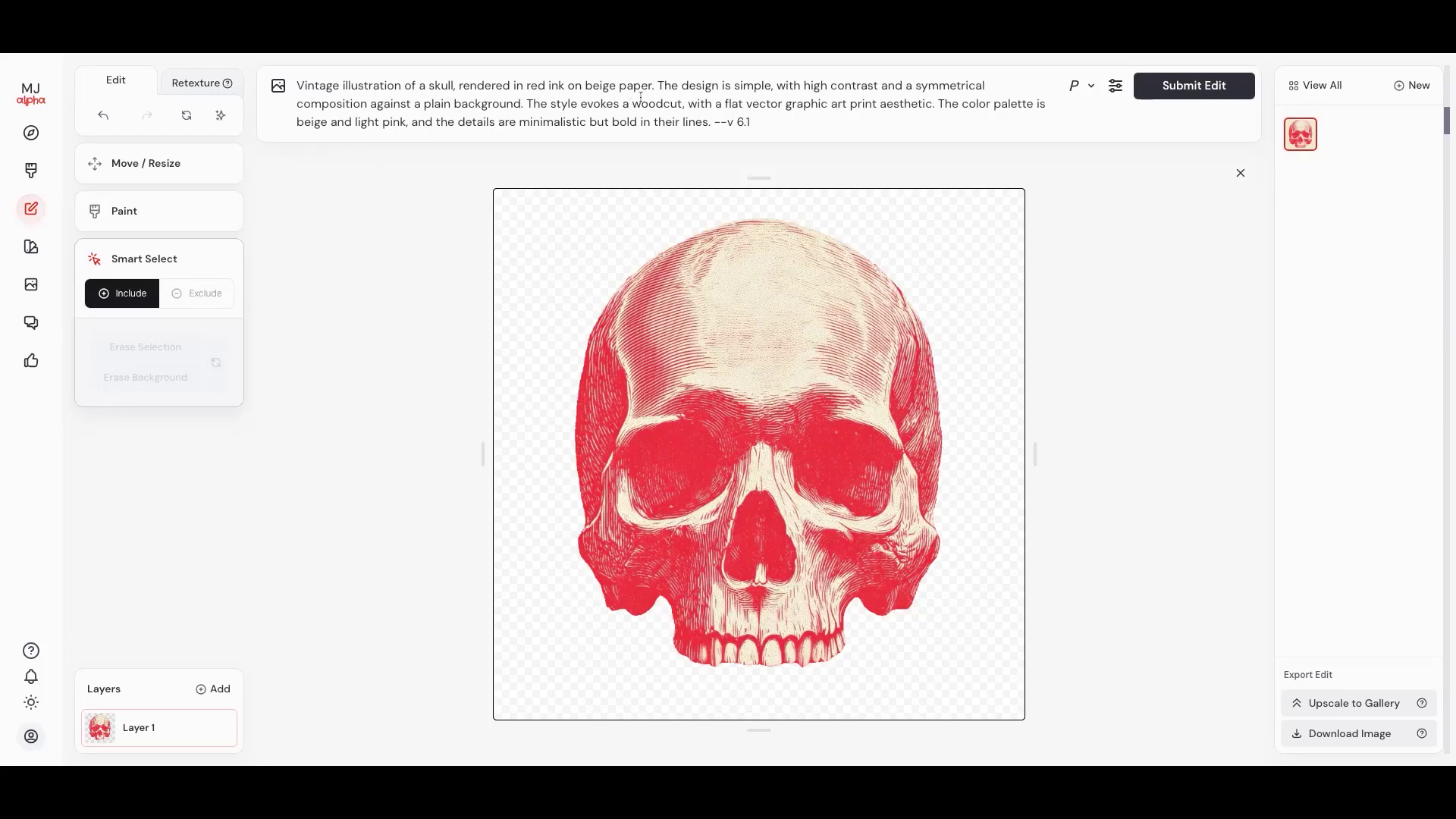
- Retexture the skull with the prompt ending 'skull, isolated, denim fabric background'
click(205, 90)
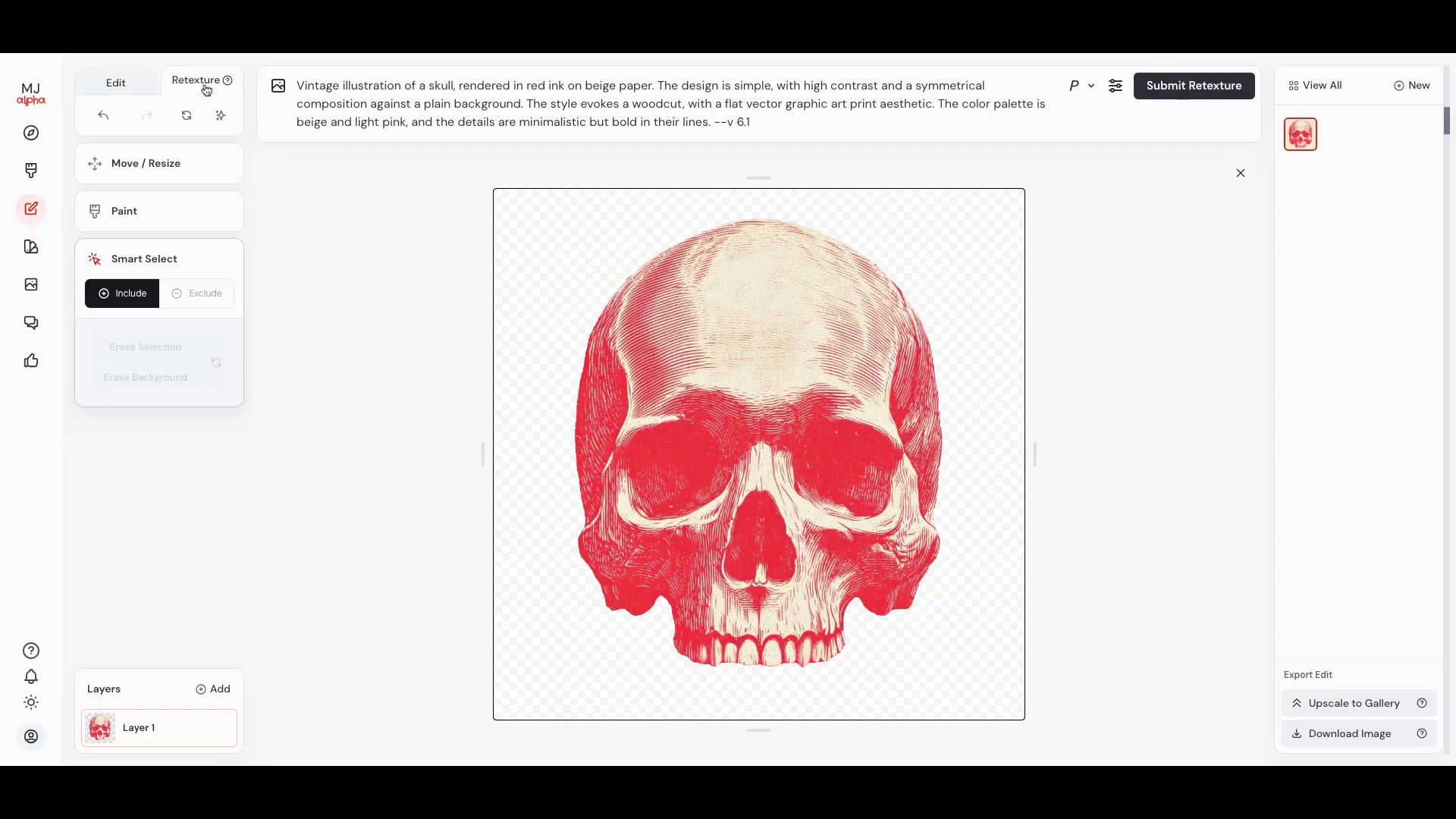
drag(751, 123, 455, 90)
key(BackSpace)
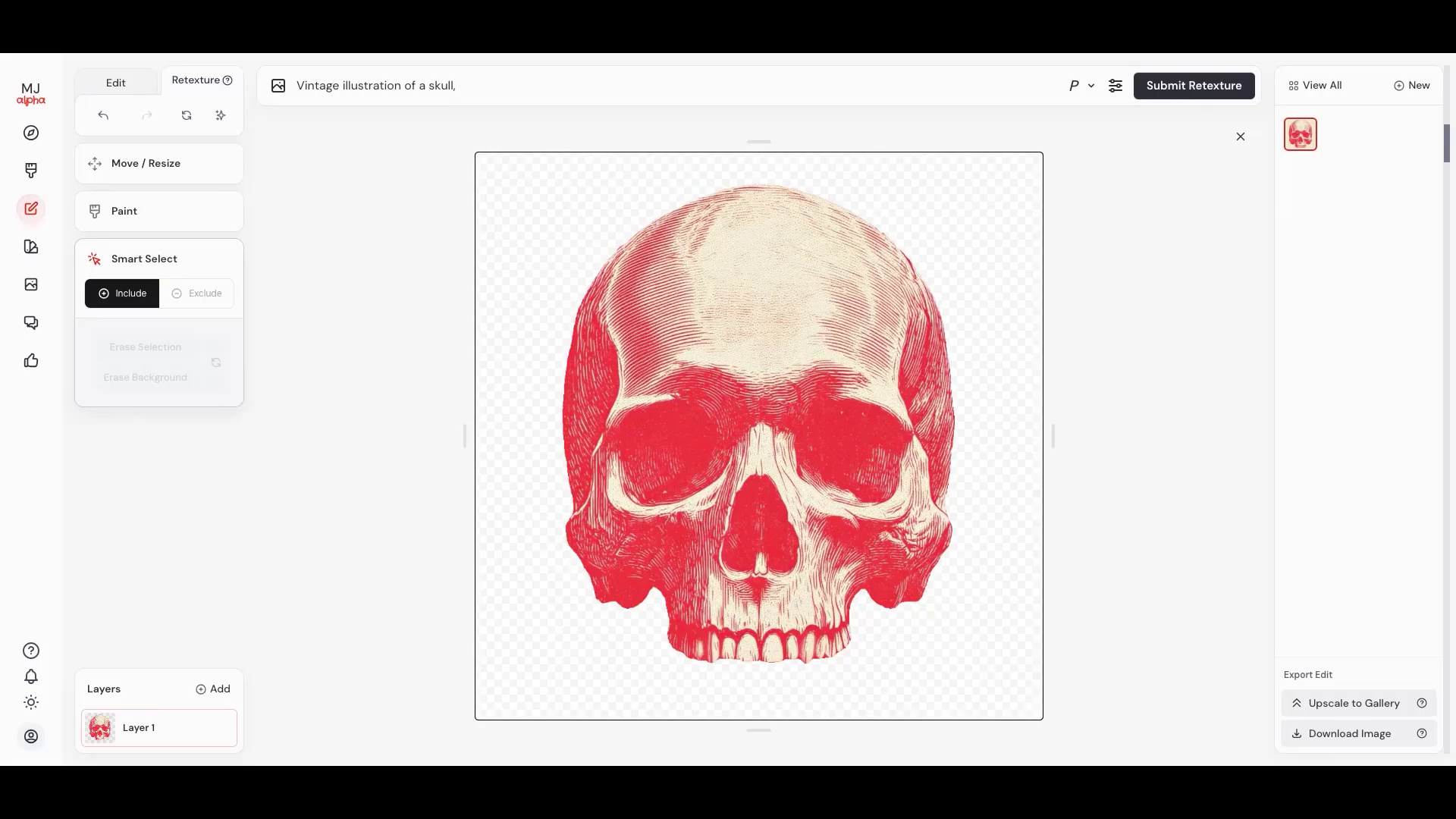
text(isolated, denim fabric background)
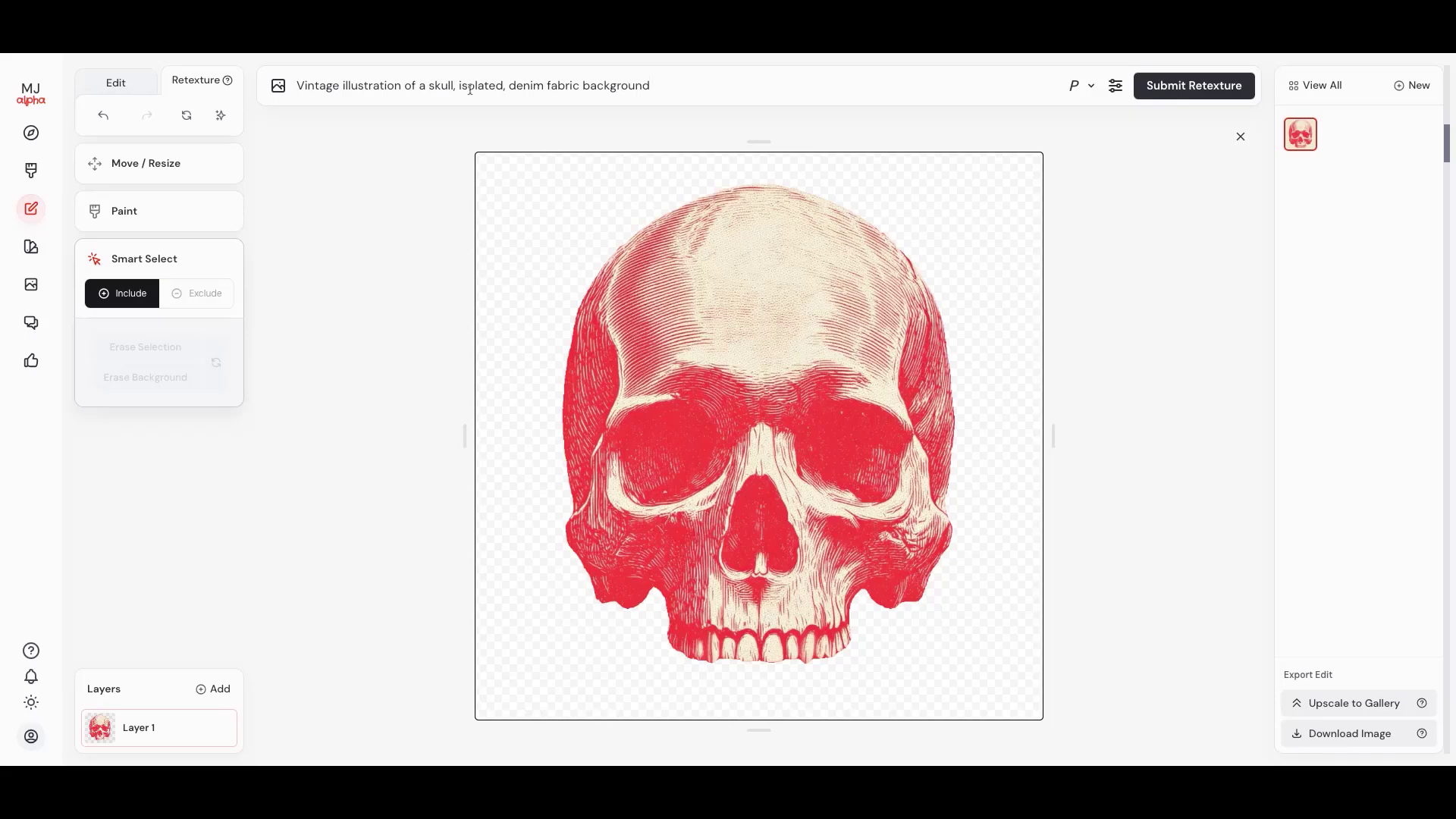
click(1179, 89)
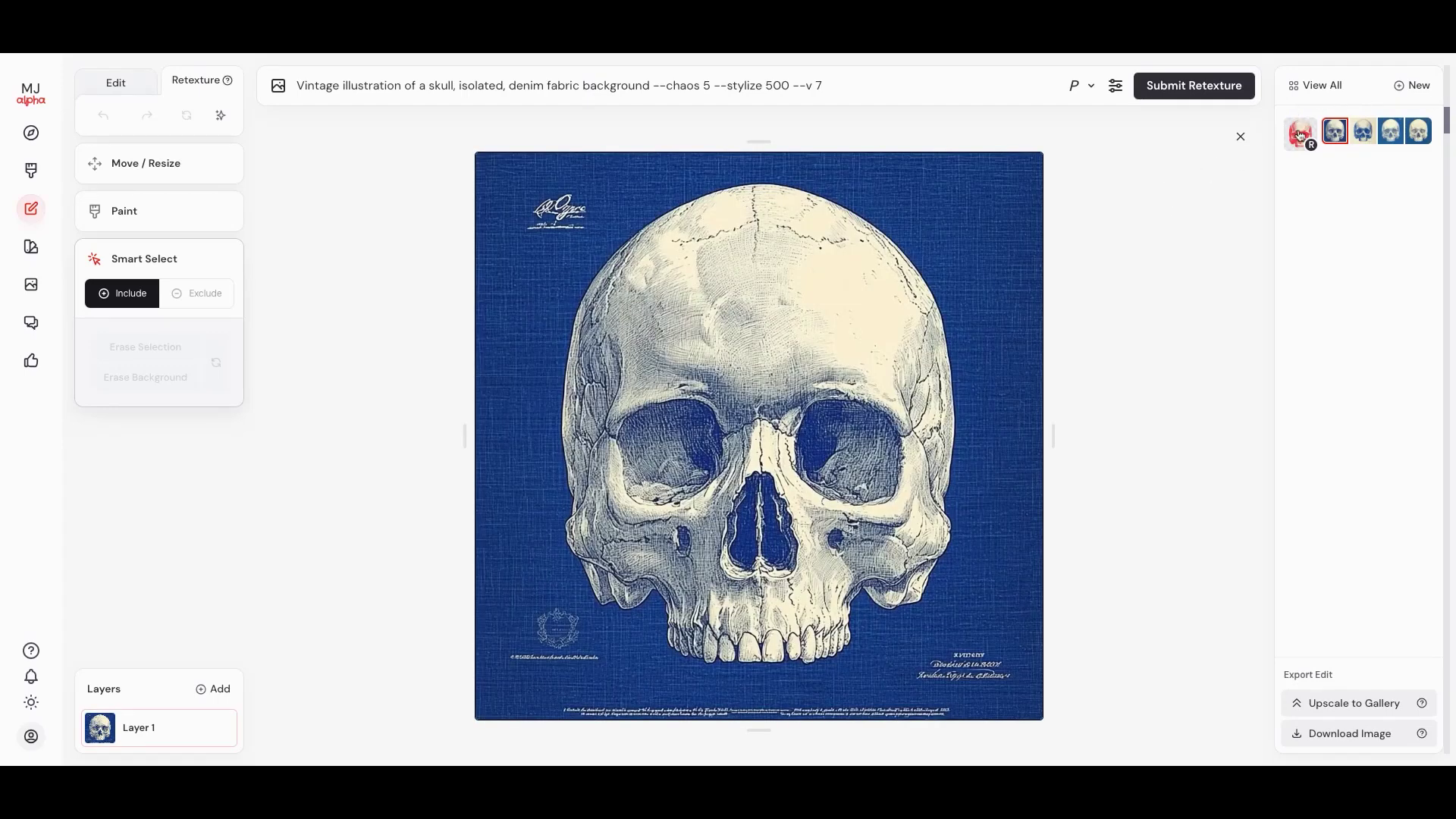
- Compare the result thumbnails and settle on the third, a blue-ink skull on cream linen
click(1300, 131)
click(1336, 135)
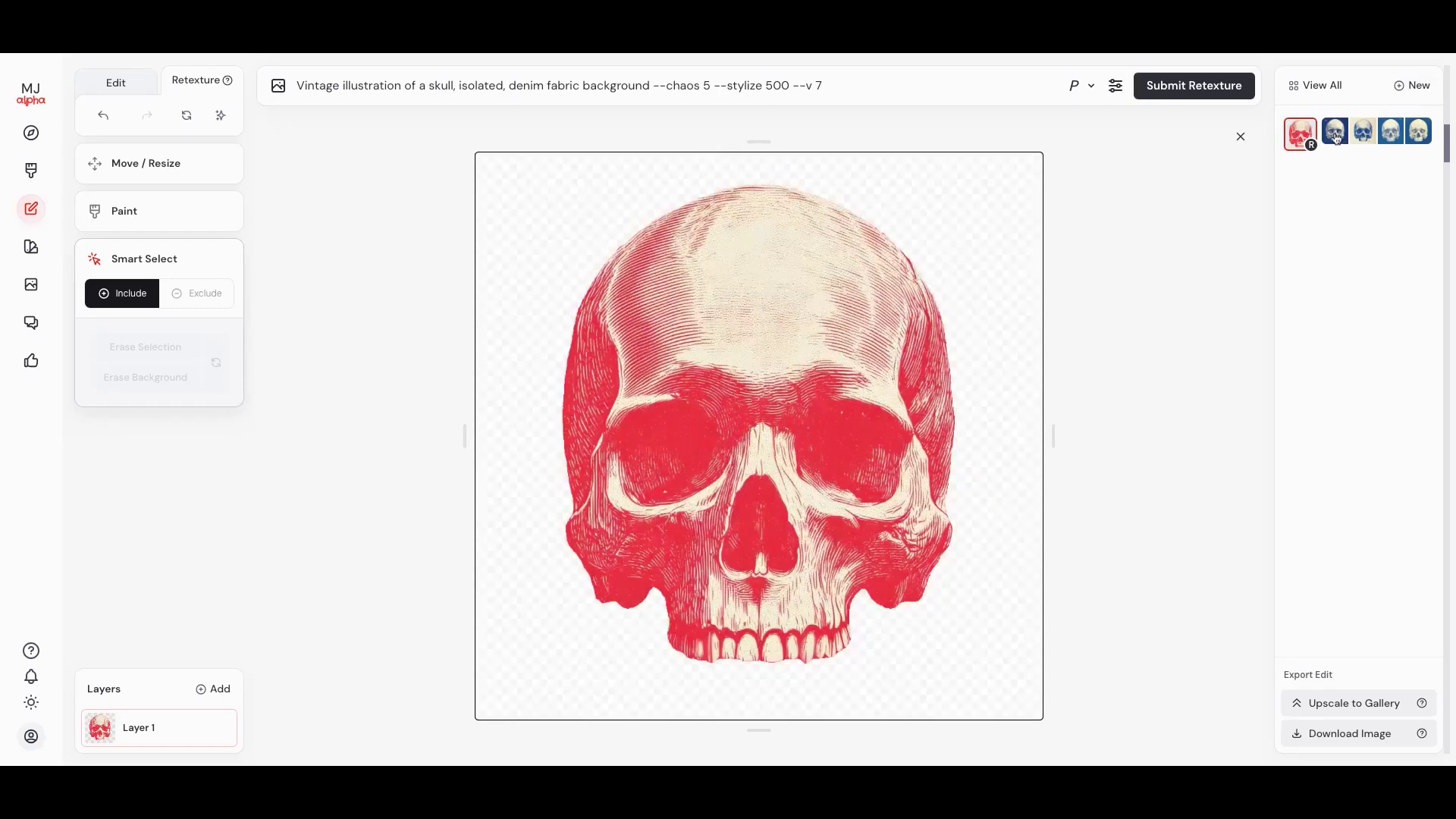
click(1363, 132)
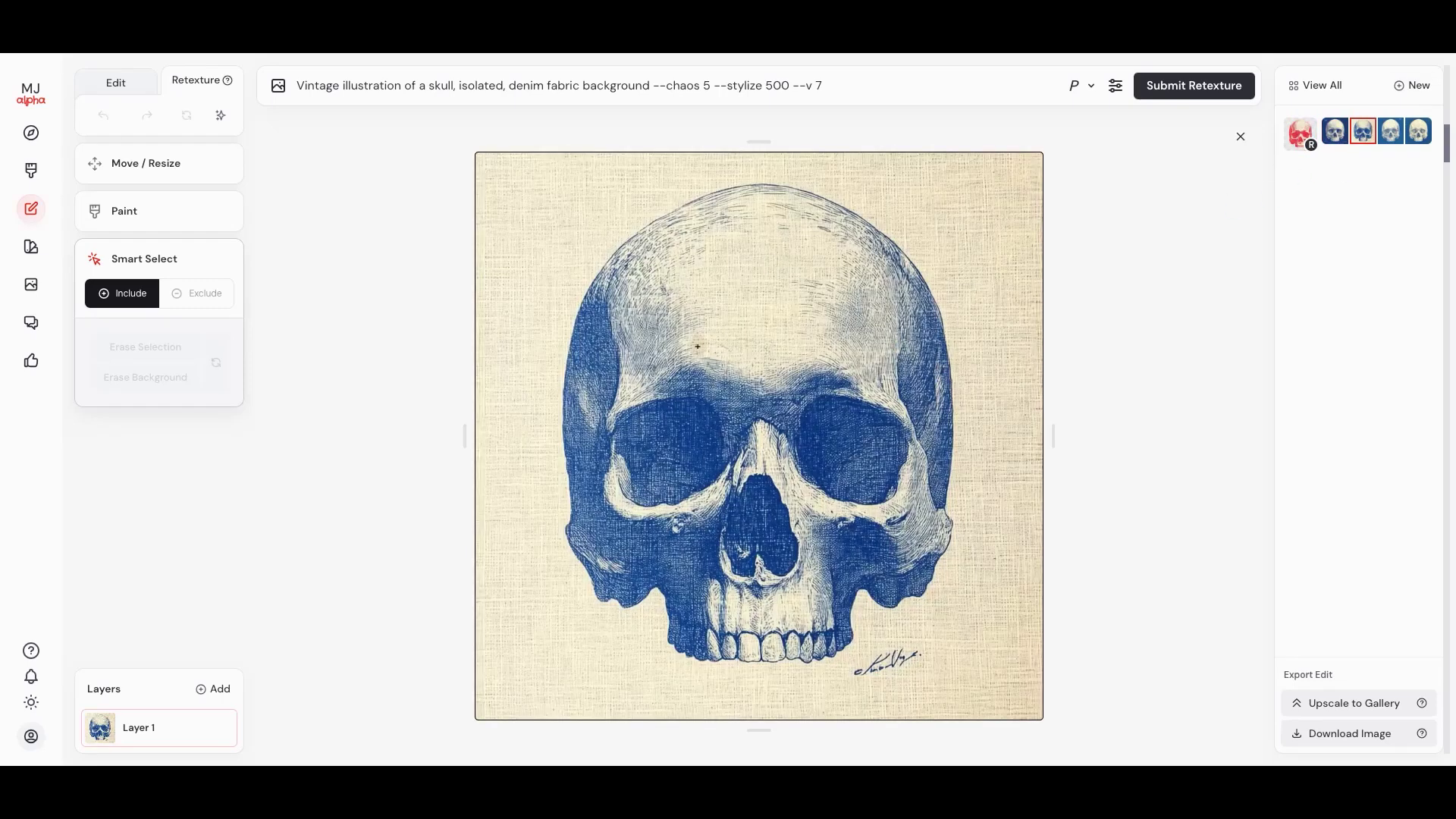
click(1396, 135)
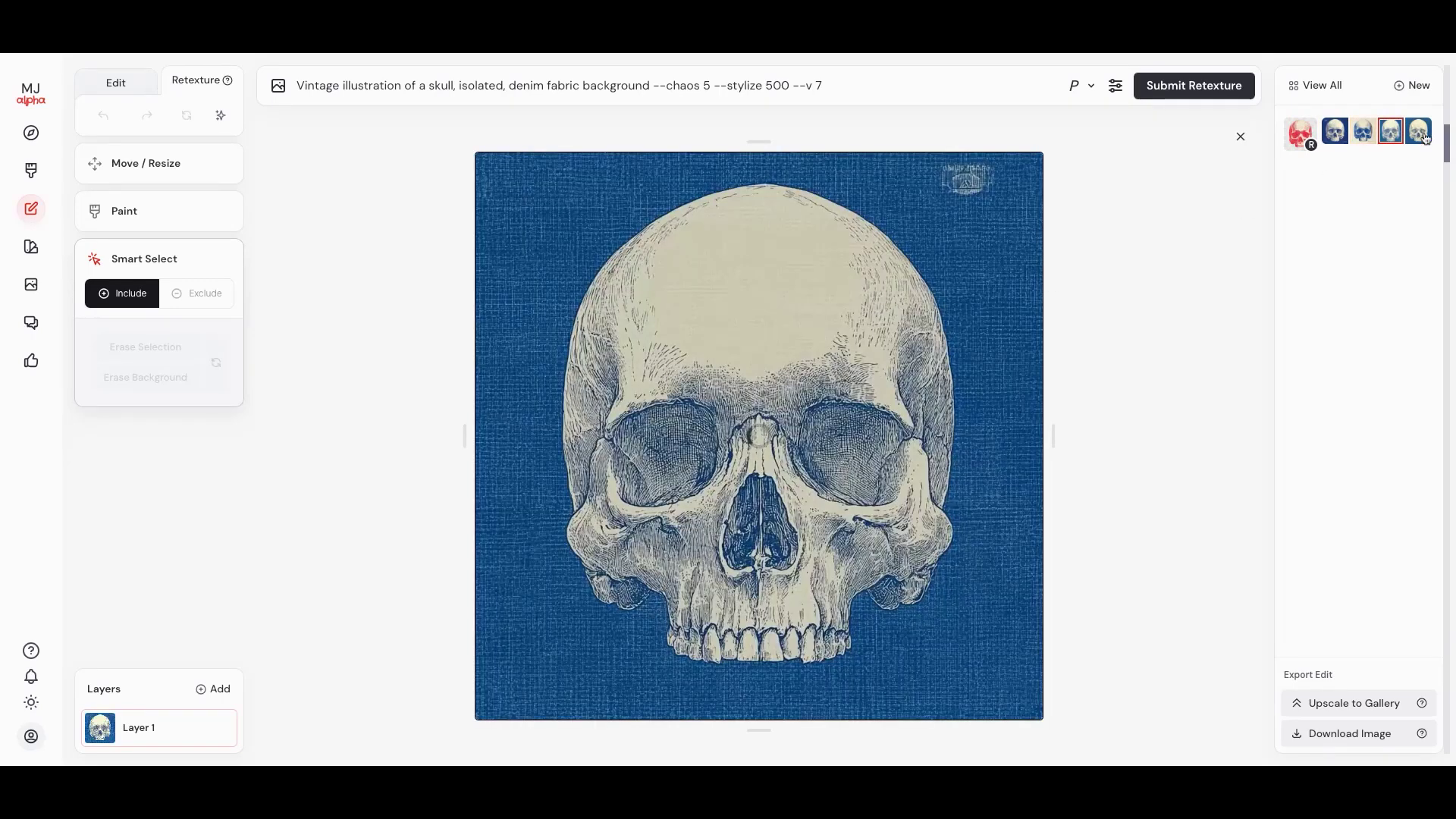
click(1422, 135)
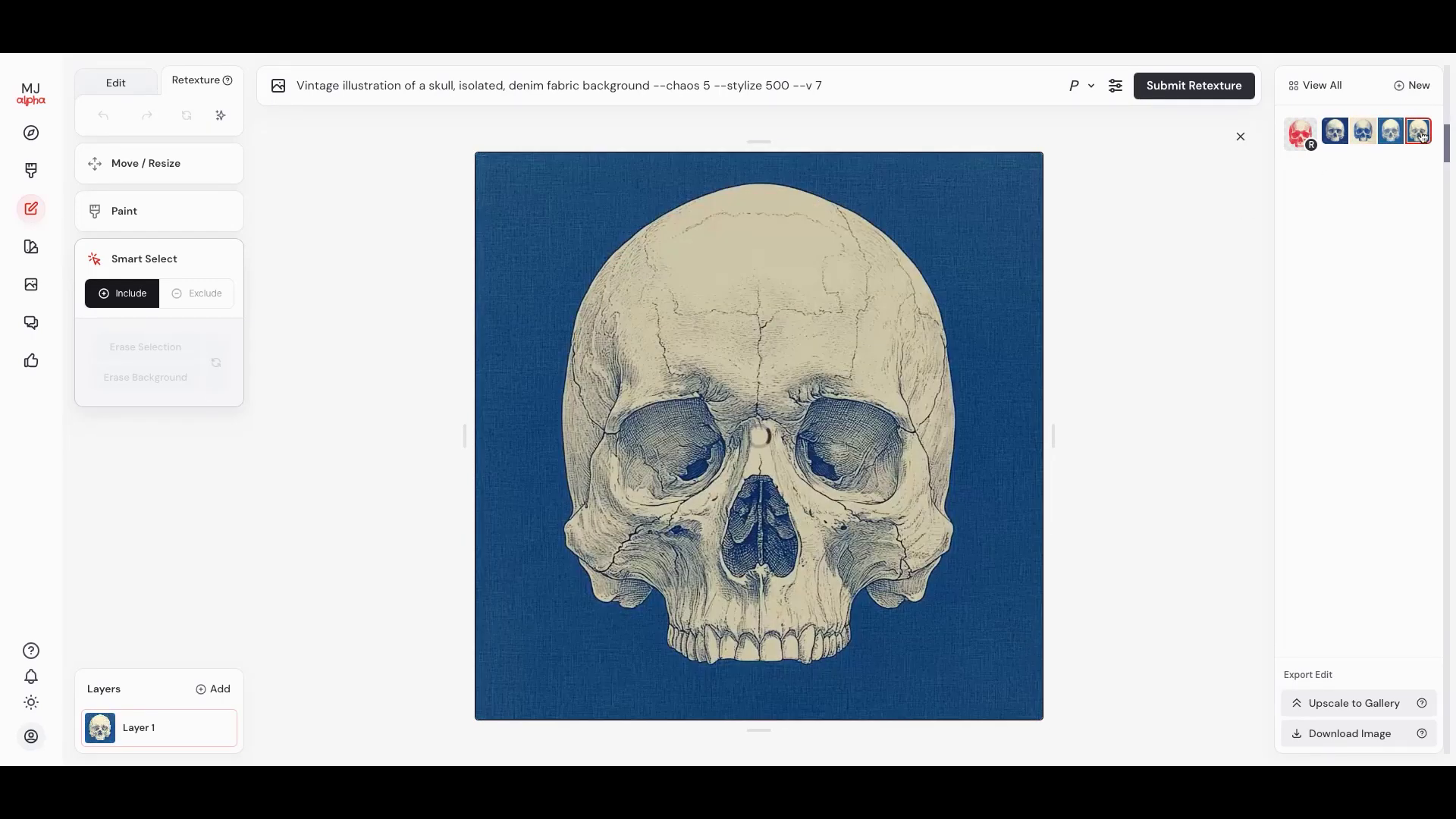
click(1382, 135)
click(1363, 134)
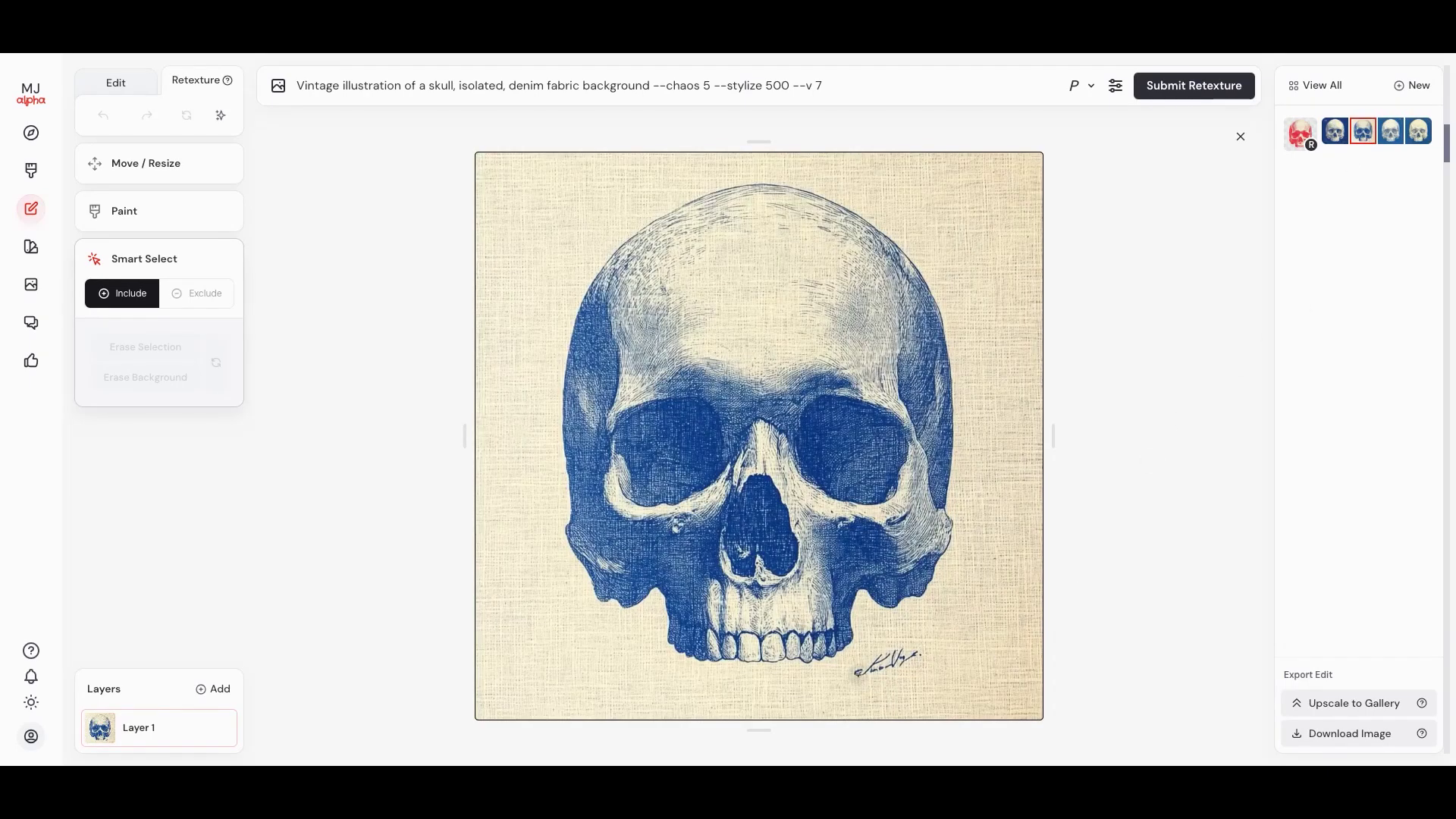
- Erase the signature at the lower right and submit the edit to refill it
click(113, 81)
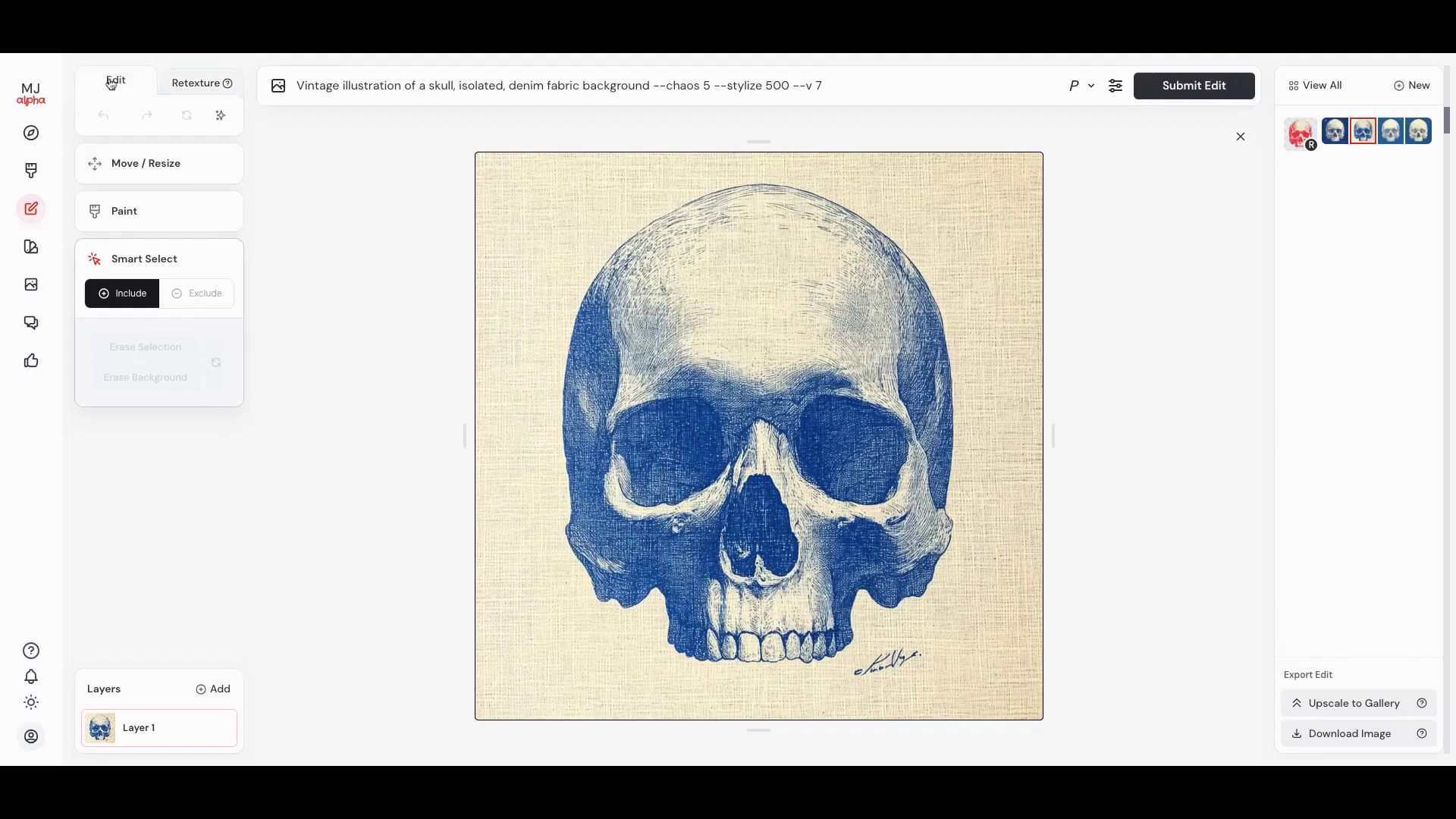
click(129, 217)
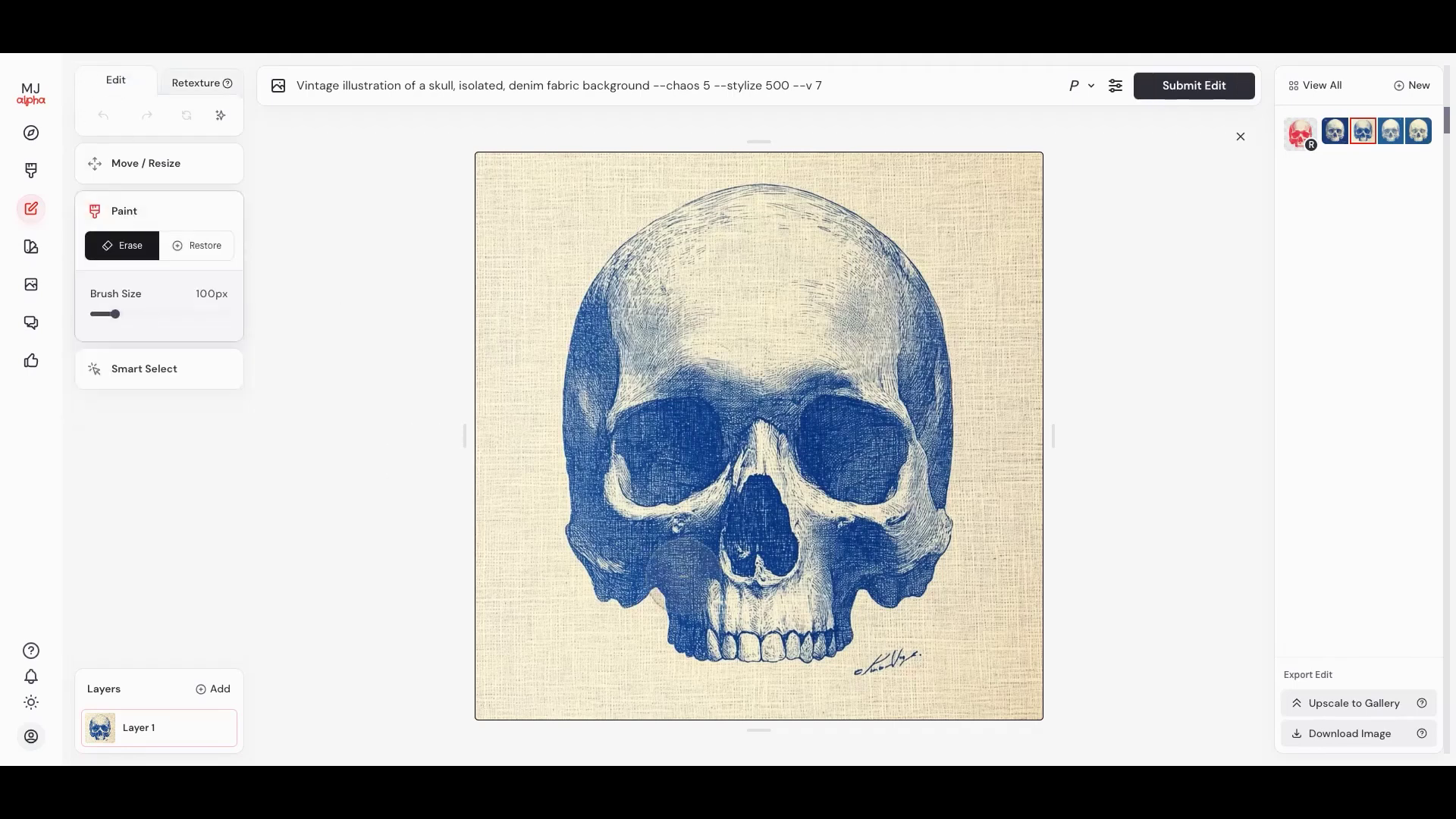
drag(902, 666, 877, 673)
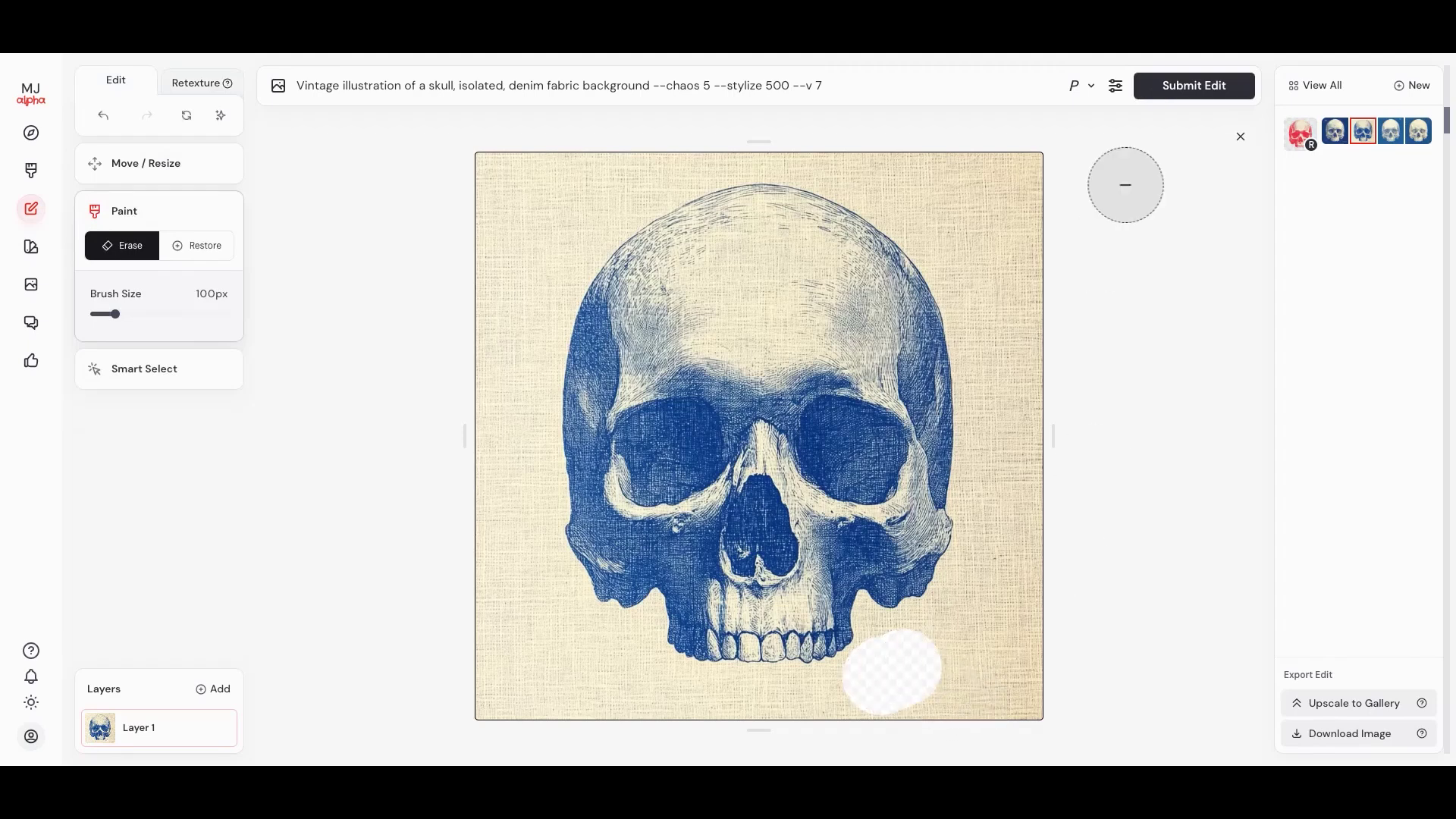
click(1199, 87)
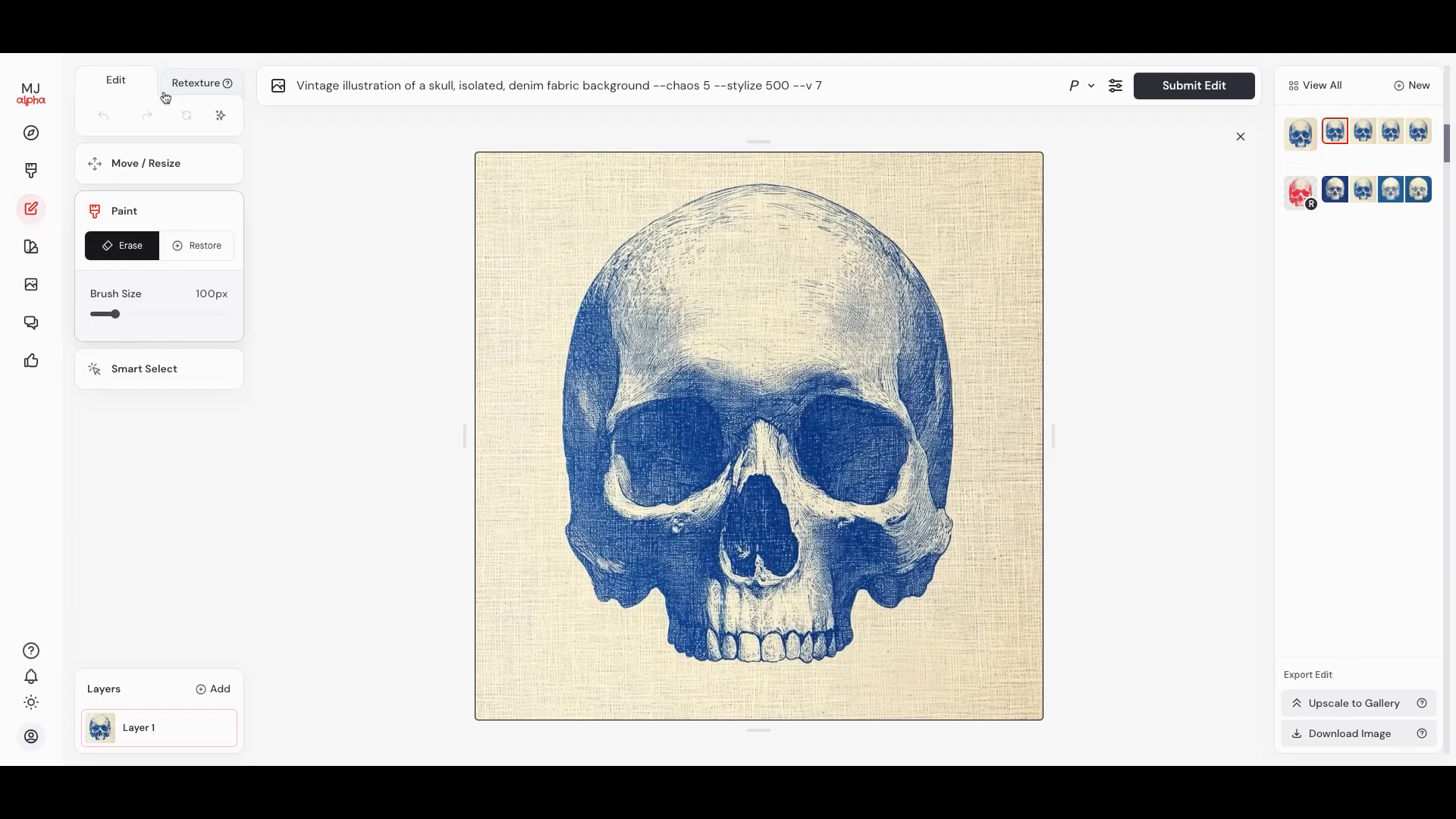
- Retexture the skull with 'beach scene' replacing the prompt text after 'skull,'
click(199, 83)
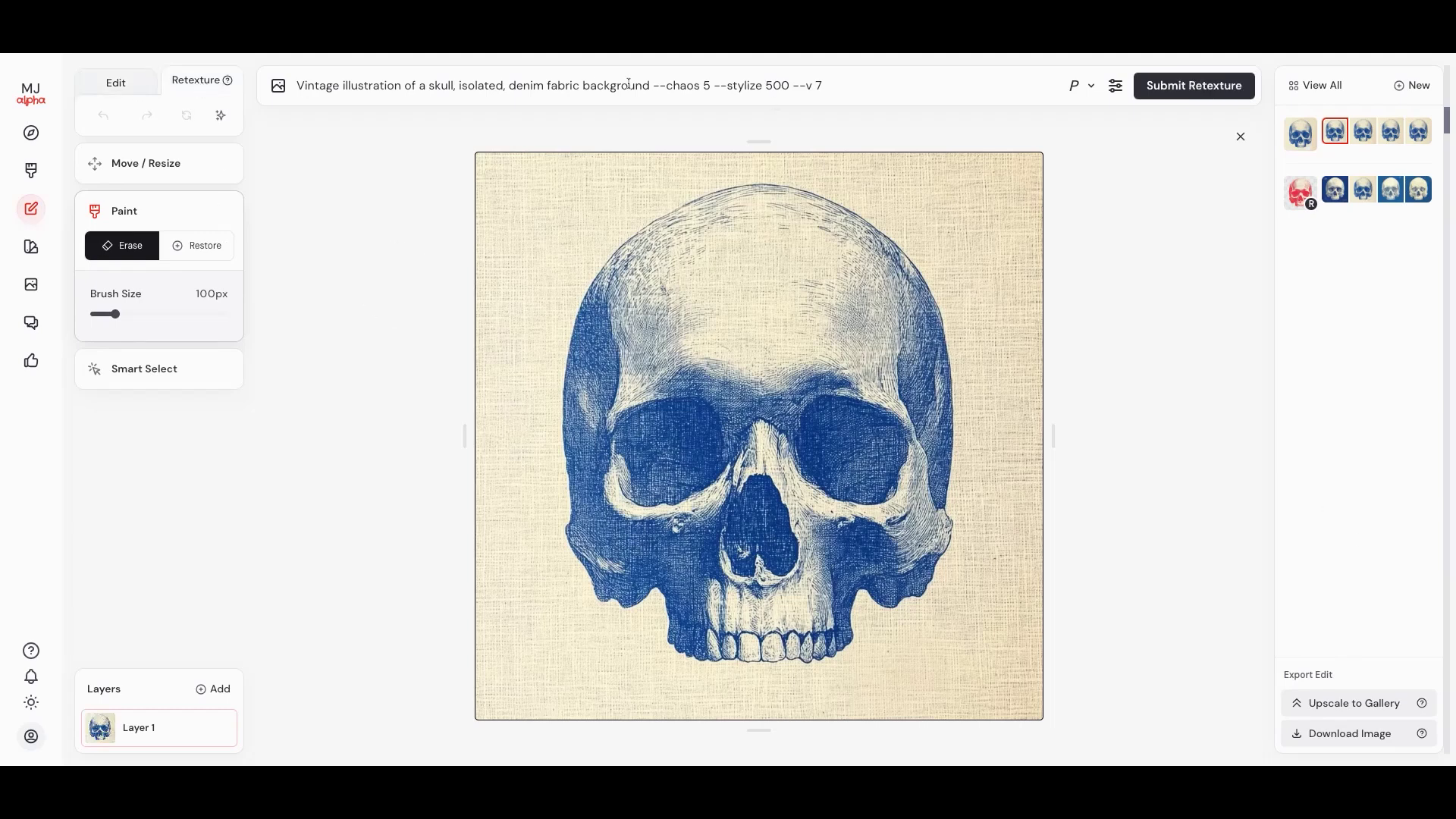
drag(459, 86, 940, 110)
text(b)
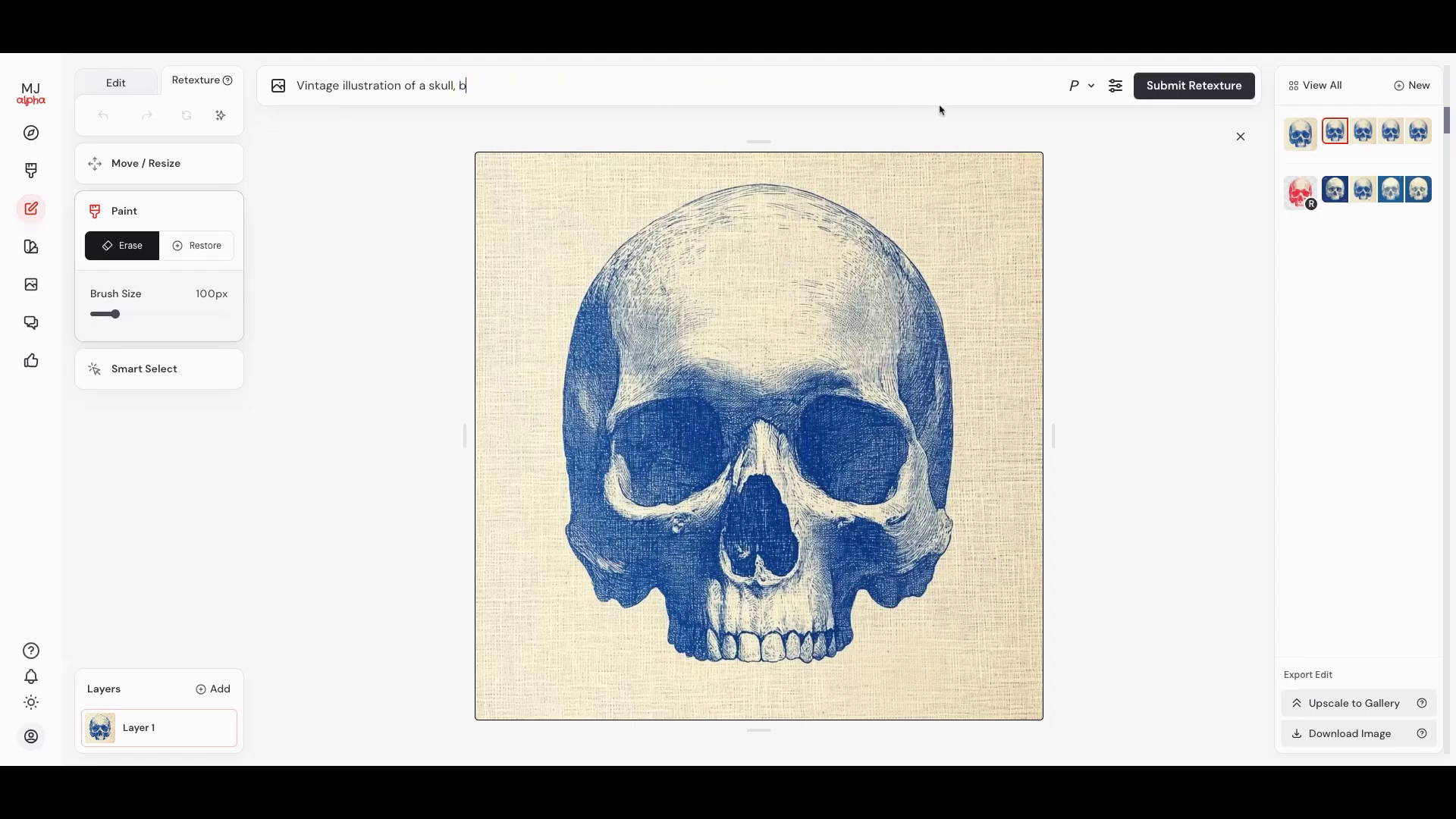
text(each scene)
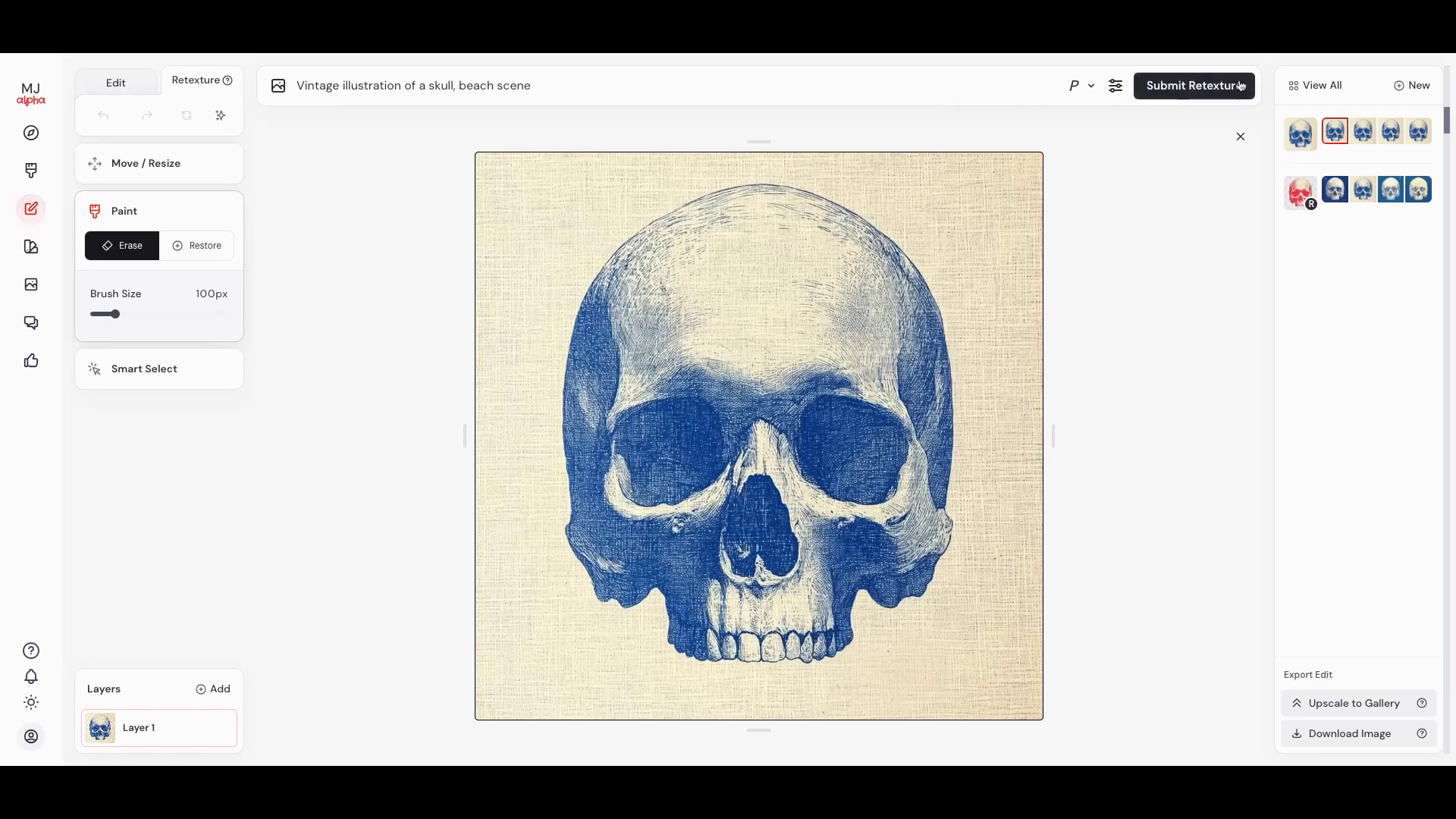
click(1184, 85)
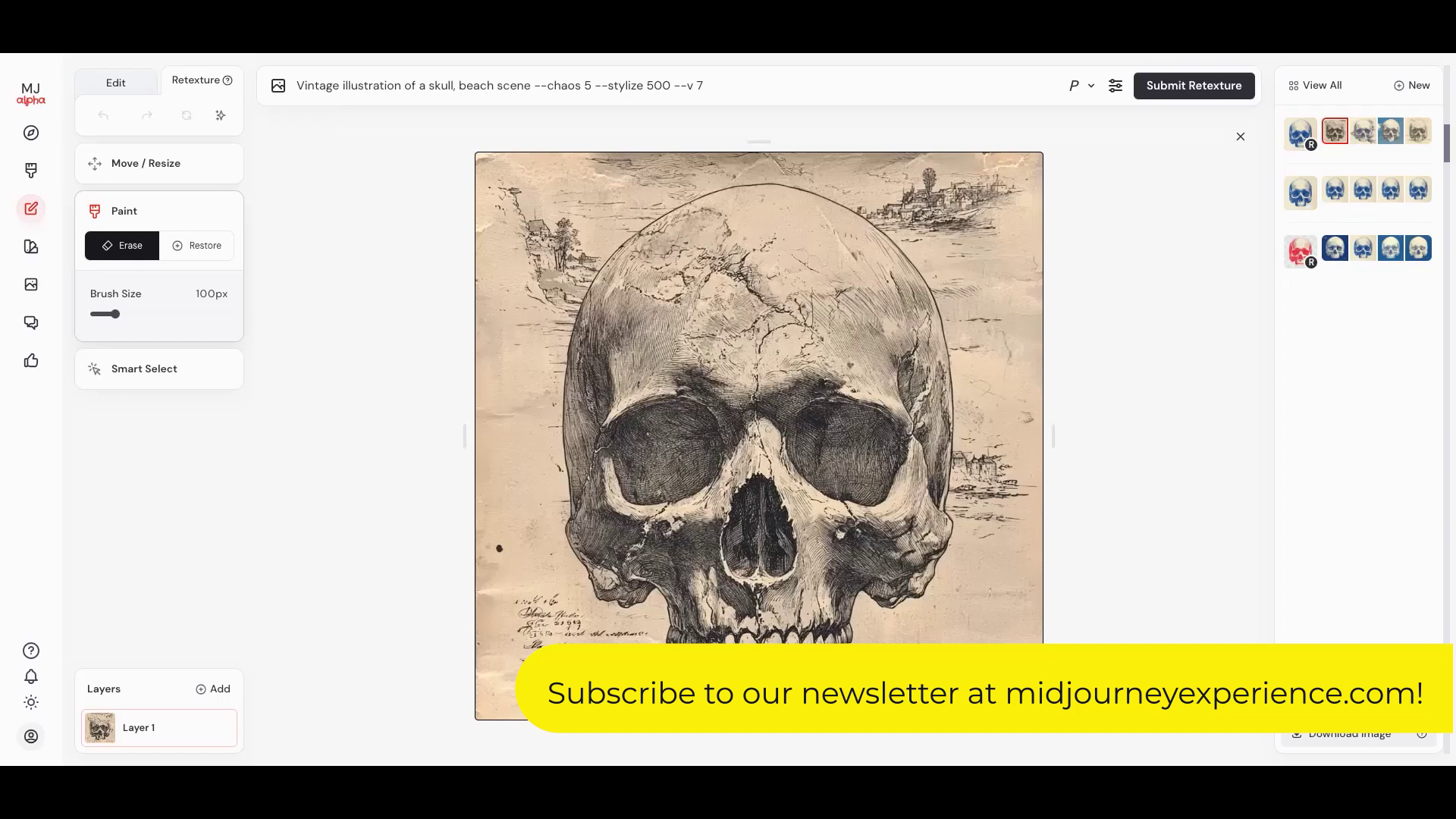
- Choose the variation with the cream skull against a blue cloudy sky
click(1363, 132)
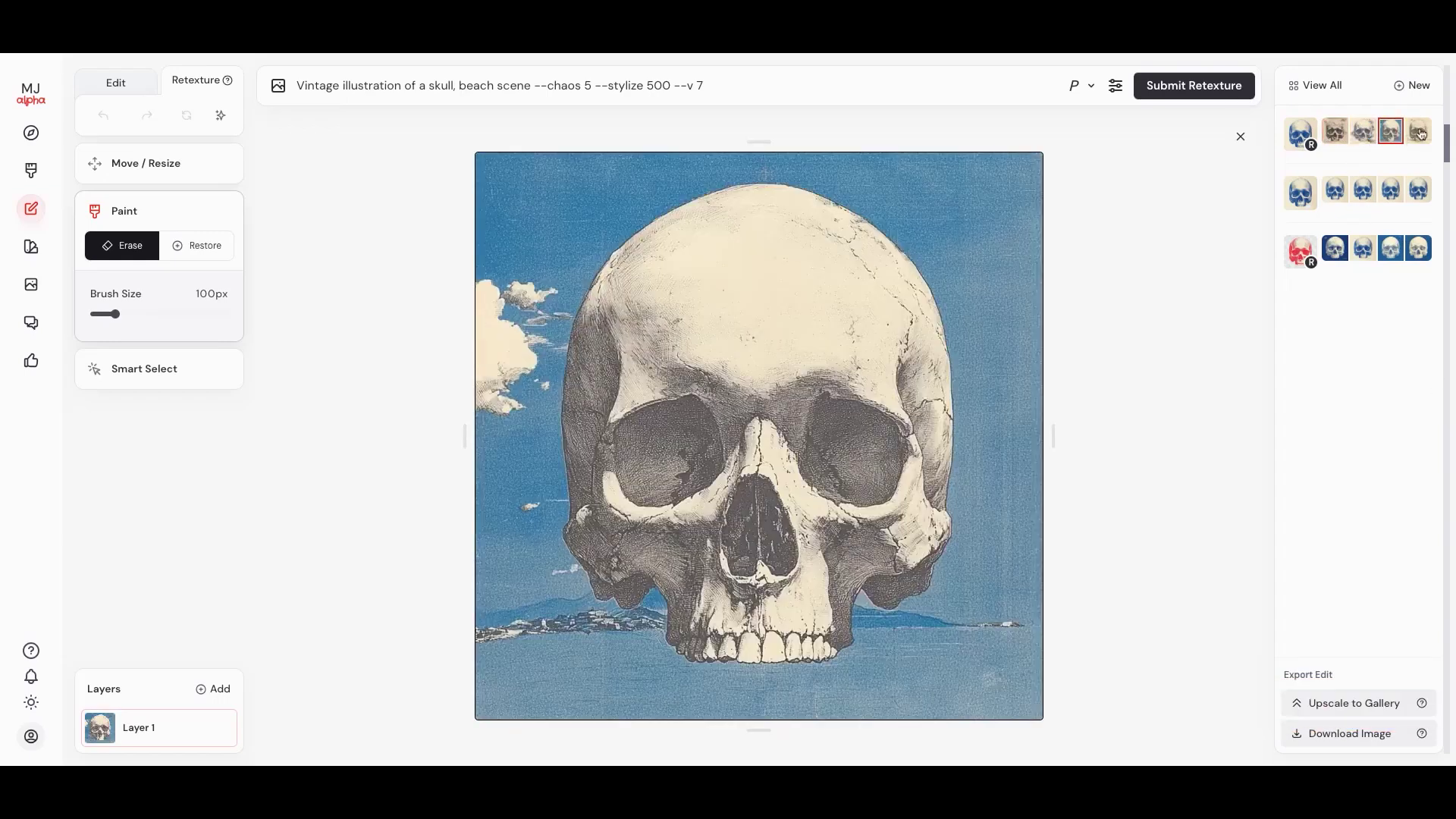
click(1419, 132)
click(1391, 132)
click(115, 85)
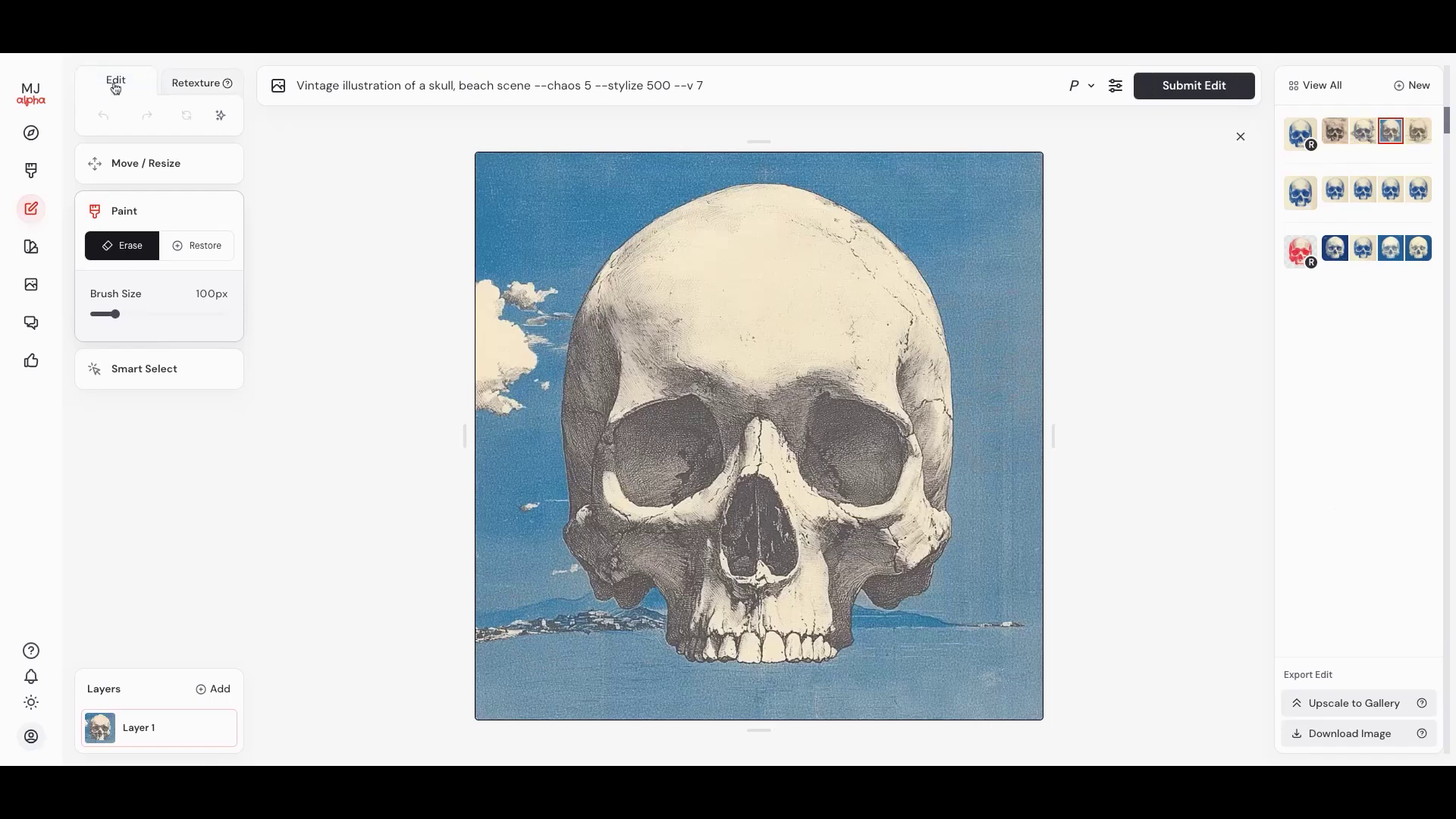
- Erase patches at the lower left, lower right and upper-right edge, then submit the edit
mouse_move(565, 606)
mouse_down()
mouse_move(612, 630)
mouse_move(630, 620)
mouse_move(419, 631)
mouse_move(522, 596)
mouse_move(517, 542)
mouse_move(546, 589)
mouse_move(529, 533)
mouse_move(466, 519)
mouse_move(534, 510)
mouse_up()
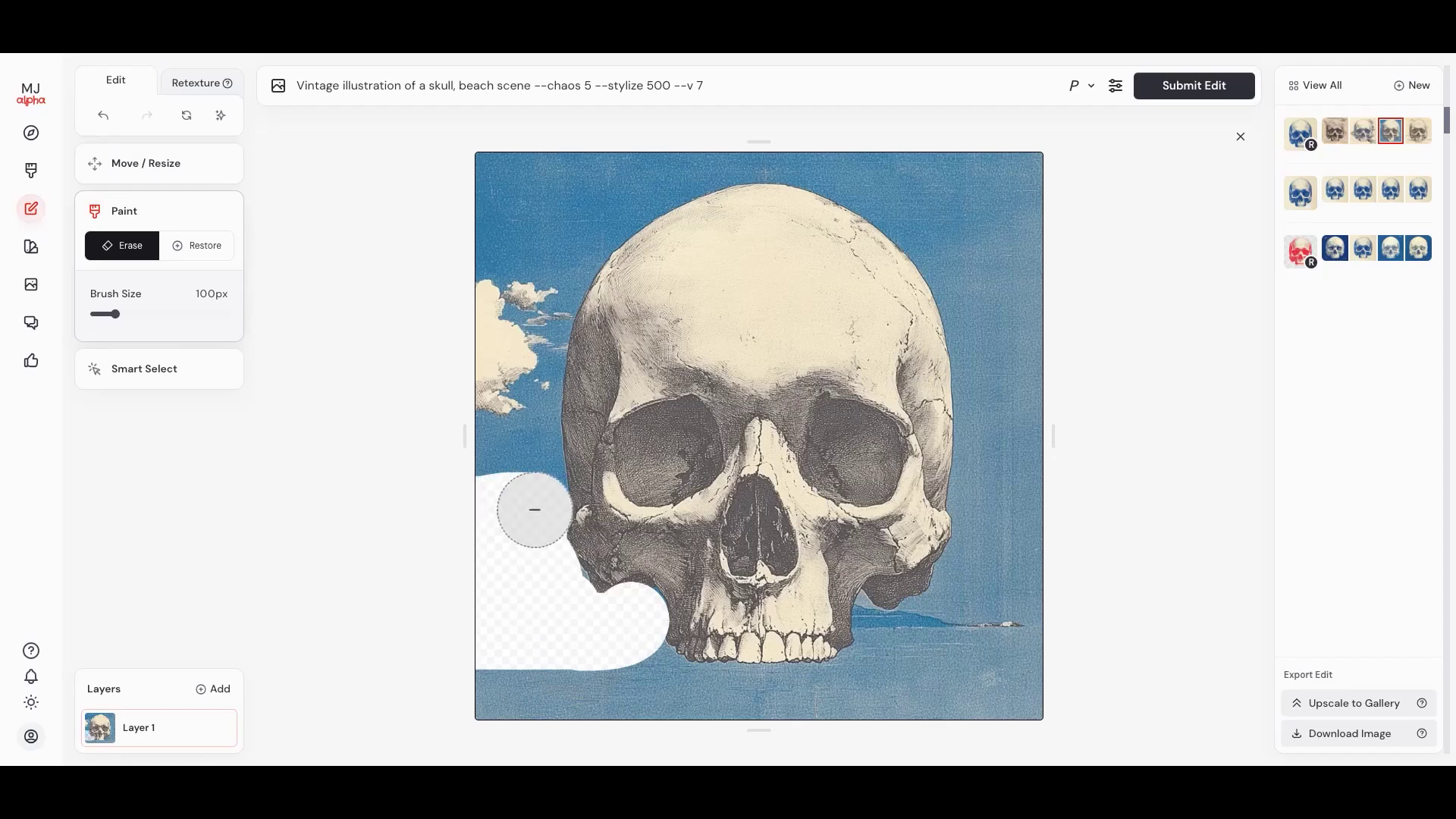
mouse_move(903, 588)
mouse_down()
mouse_move(914, 584)
mouse_move(920, 627)
mouse_move(955, 570)
mouse_move(1027, 553)
mouse_up()
mouse_move(971, 238)
mouse_down()
mouse_move(1019, 368)
mouse_move(1025, 227)
mouse_up()
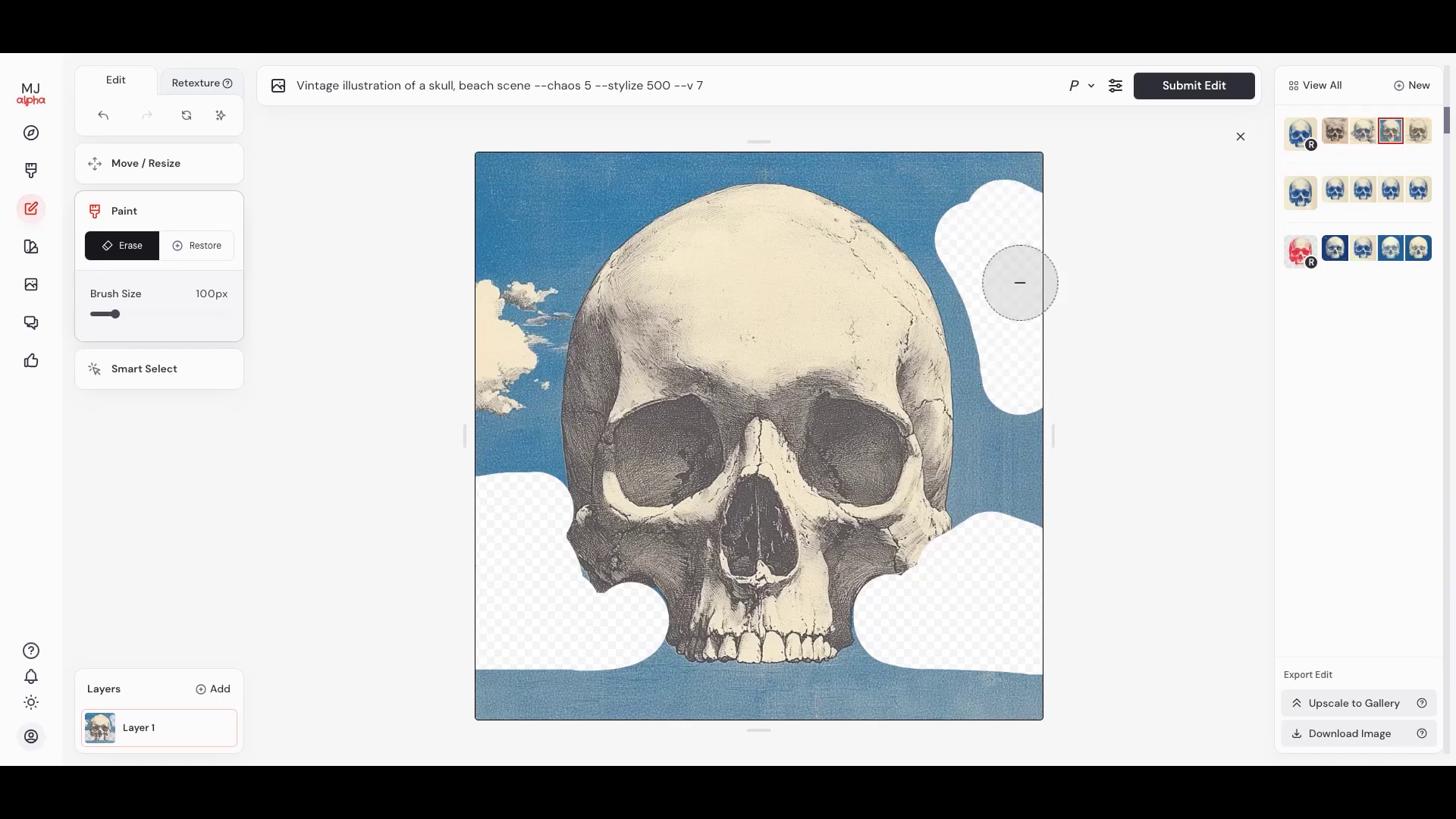
click(1204, 88)
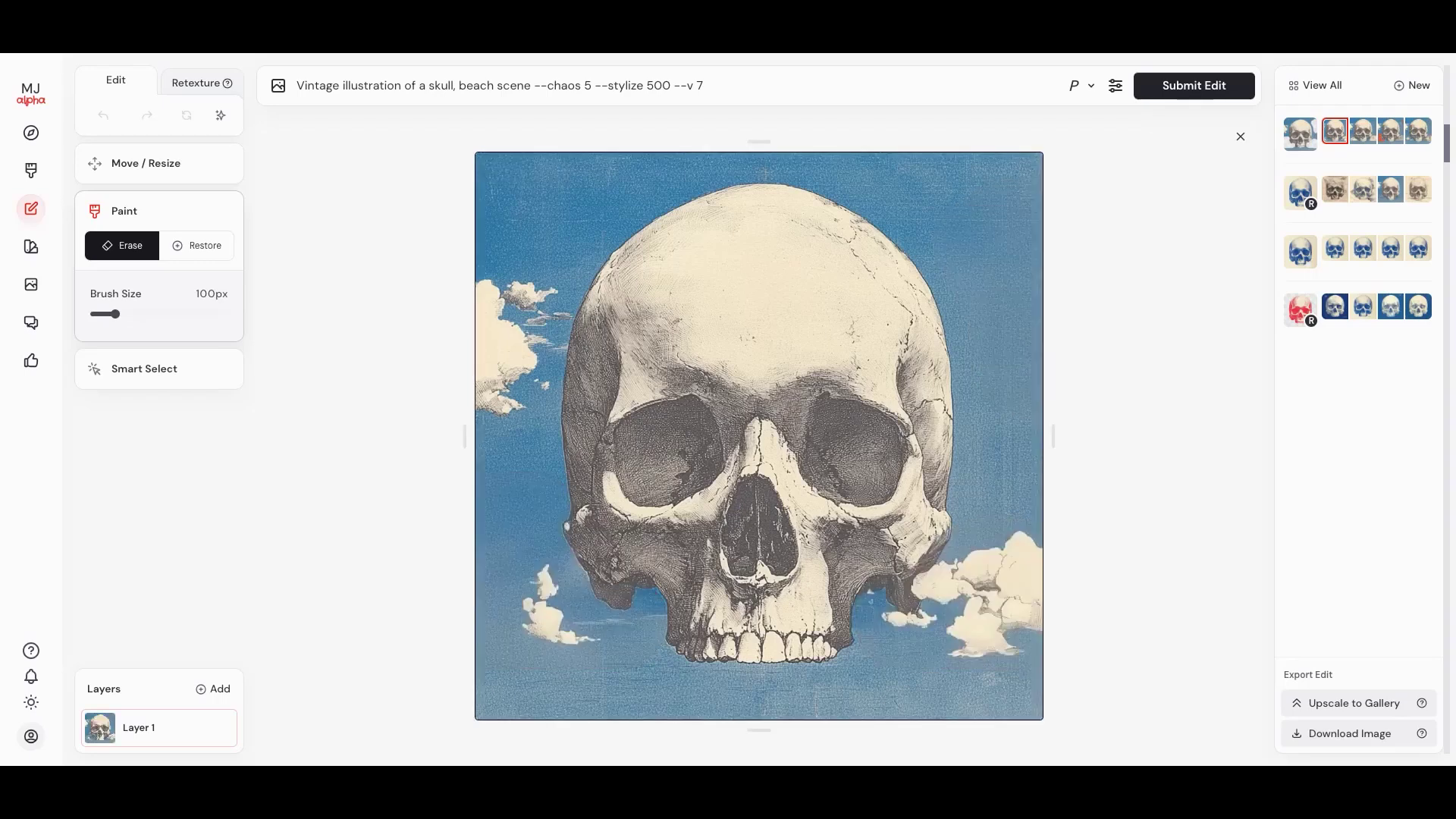
- Pick the fifth variation, showing a white bird and brick ruins
click(1361, 133)
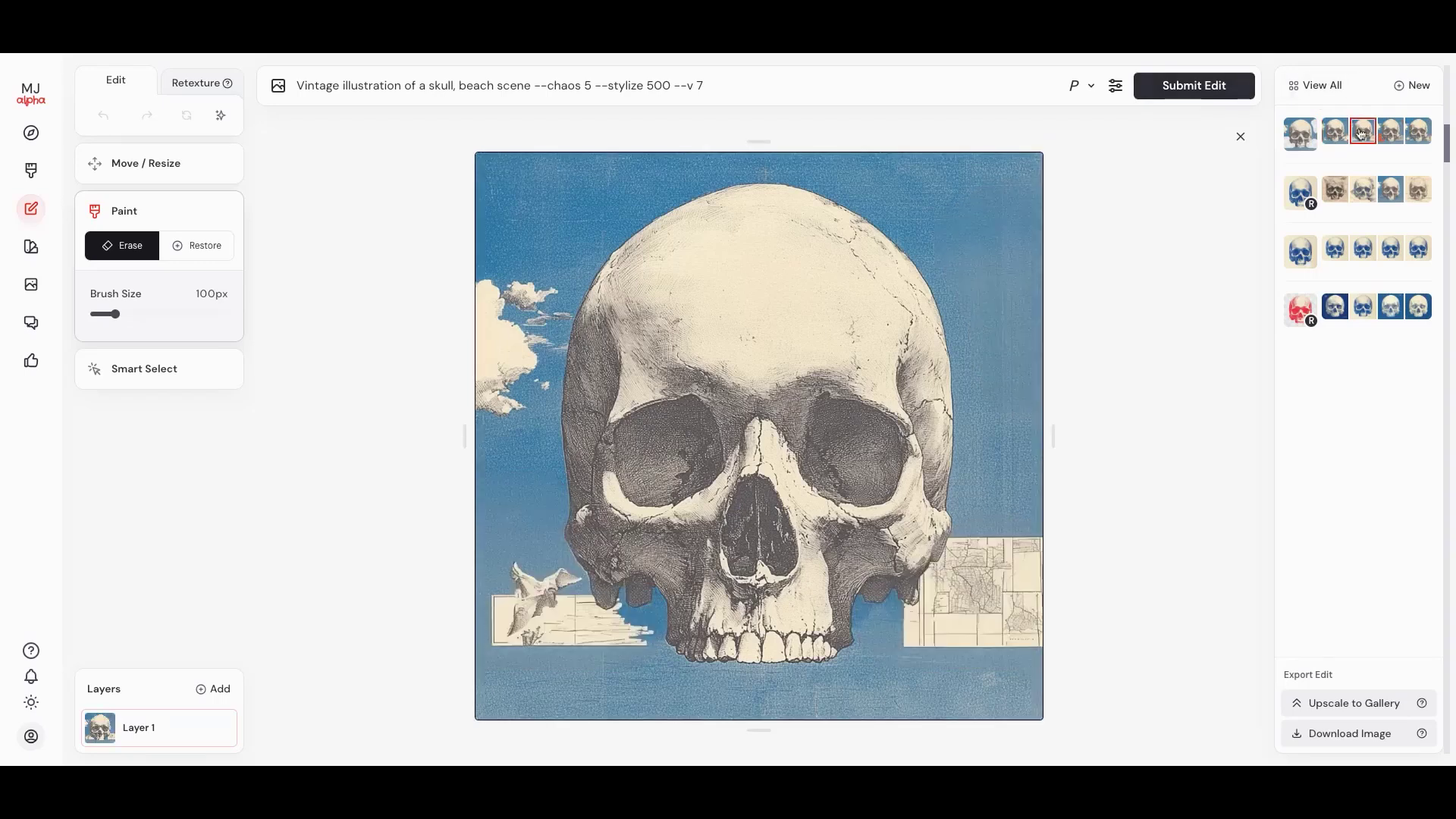
click(1402, 137)
click(1417, 136)
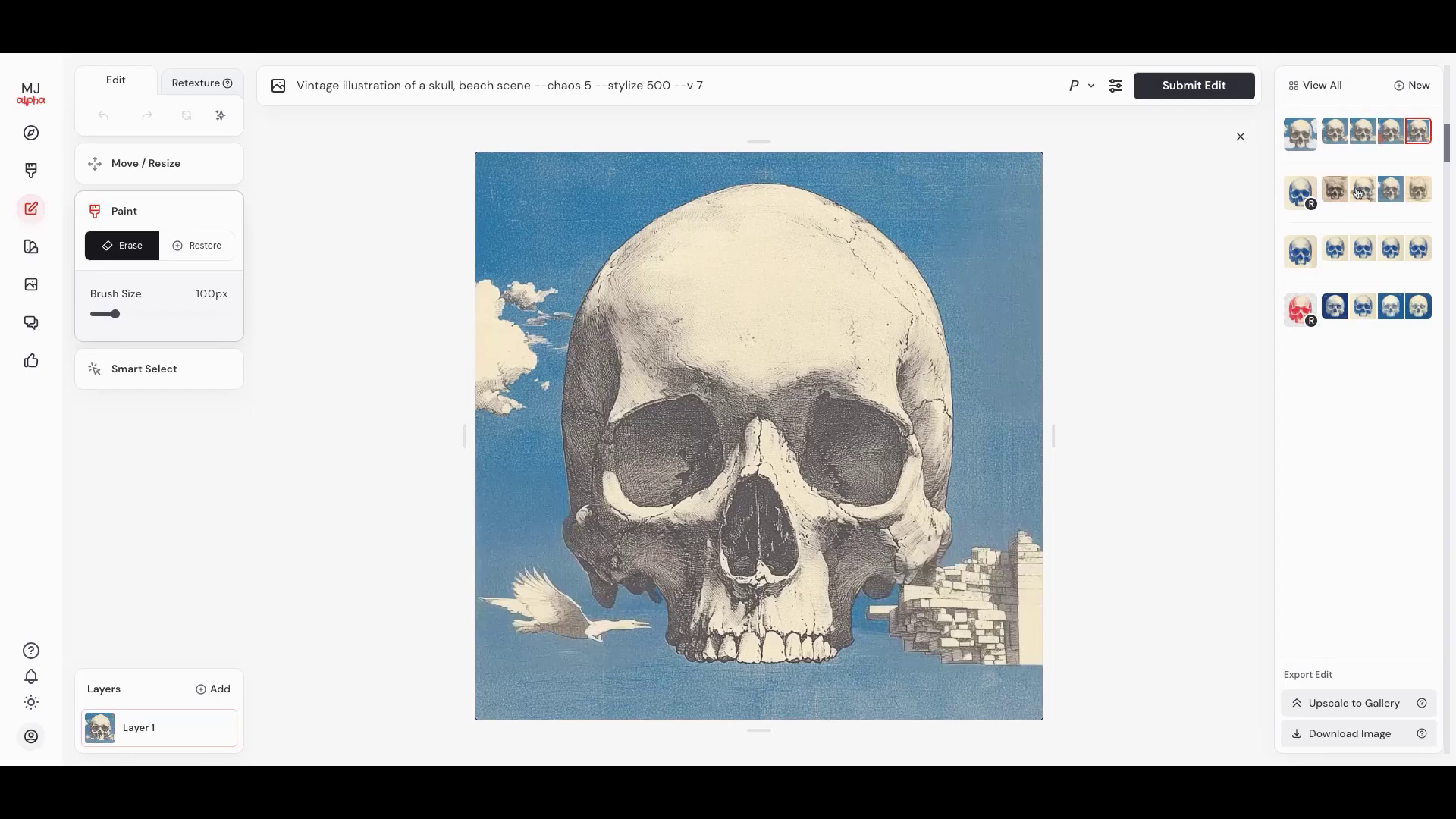
- Retexture the skull with the prompt 'Vintage illustration of a skull, pop art'
click(196, 82)
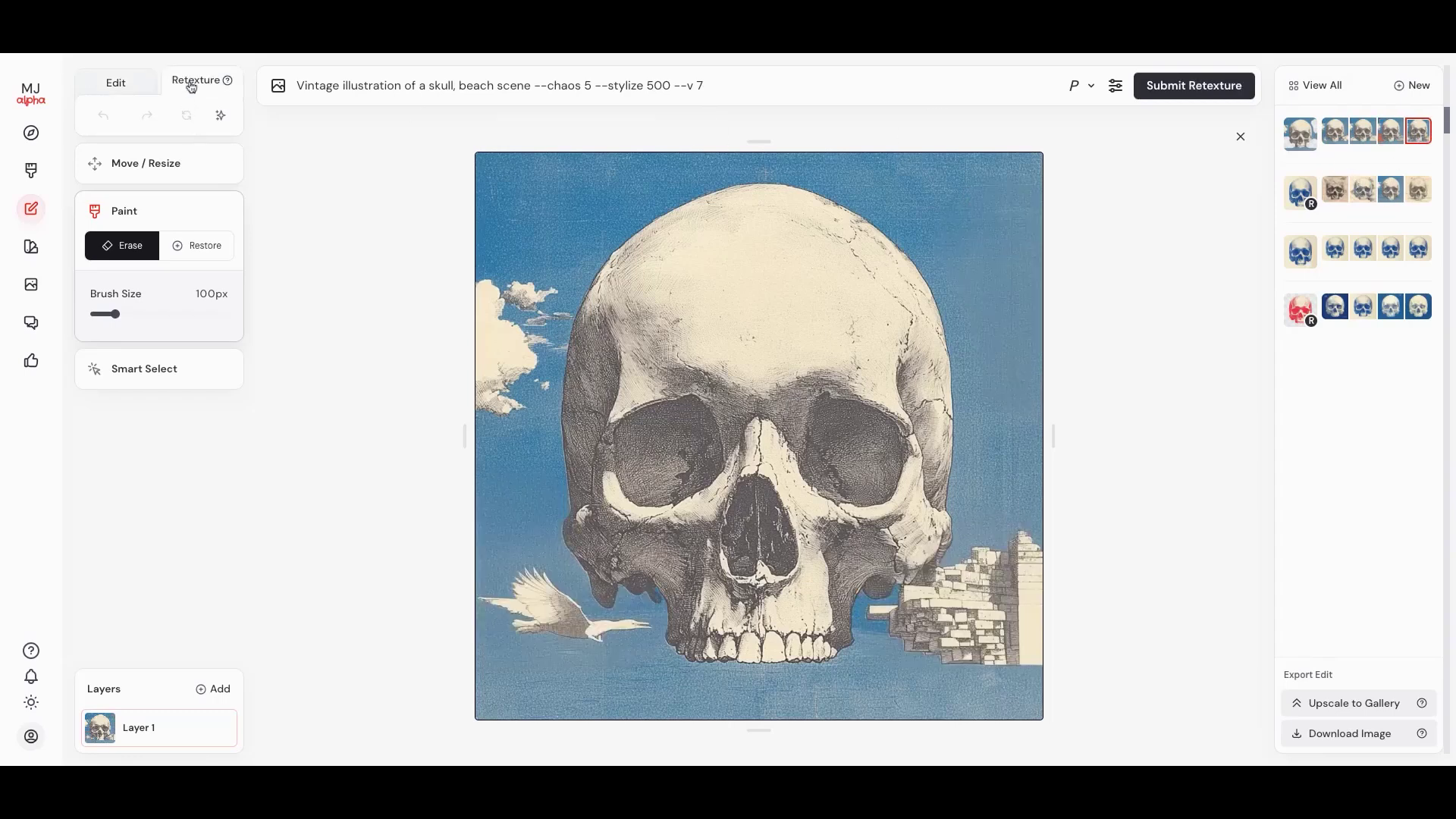
drag(459, 85, 785, 89)
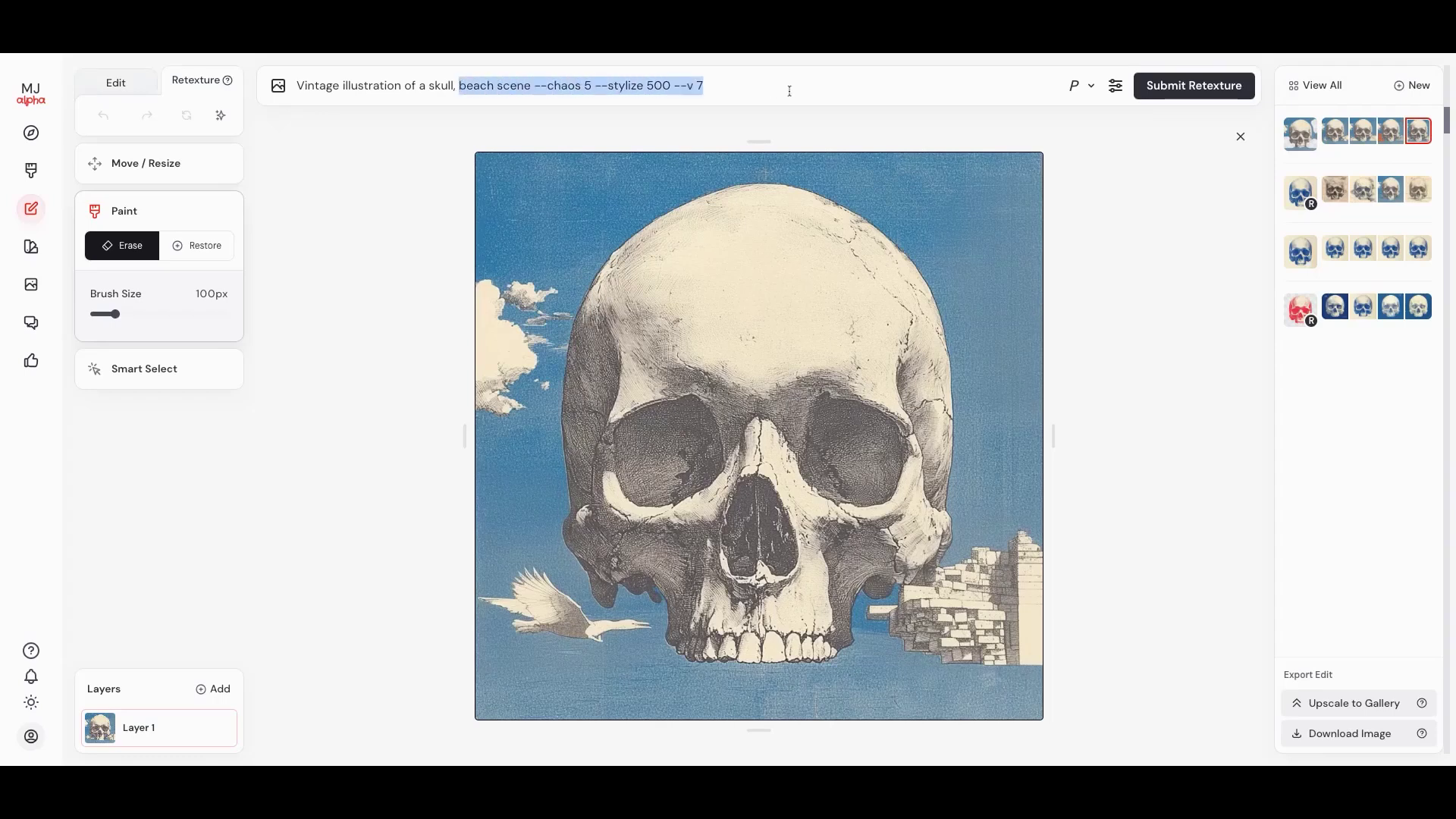
key(BackSpace)
text(ope)
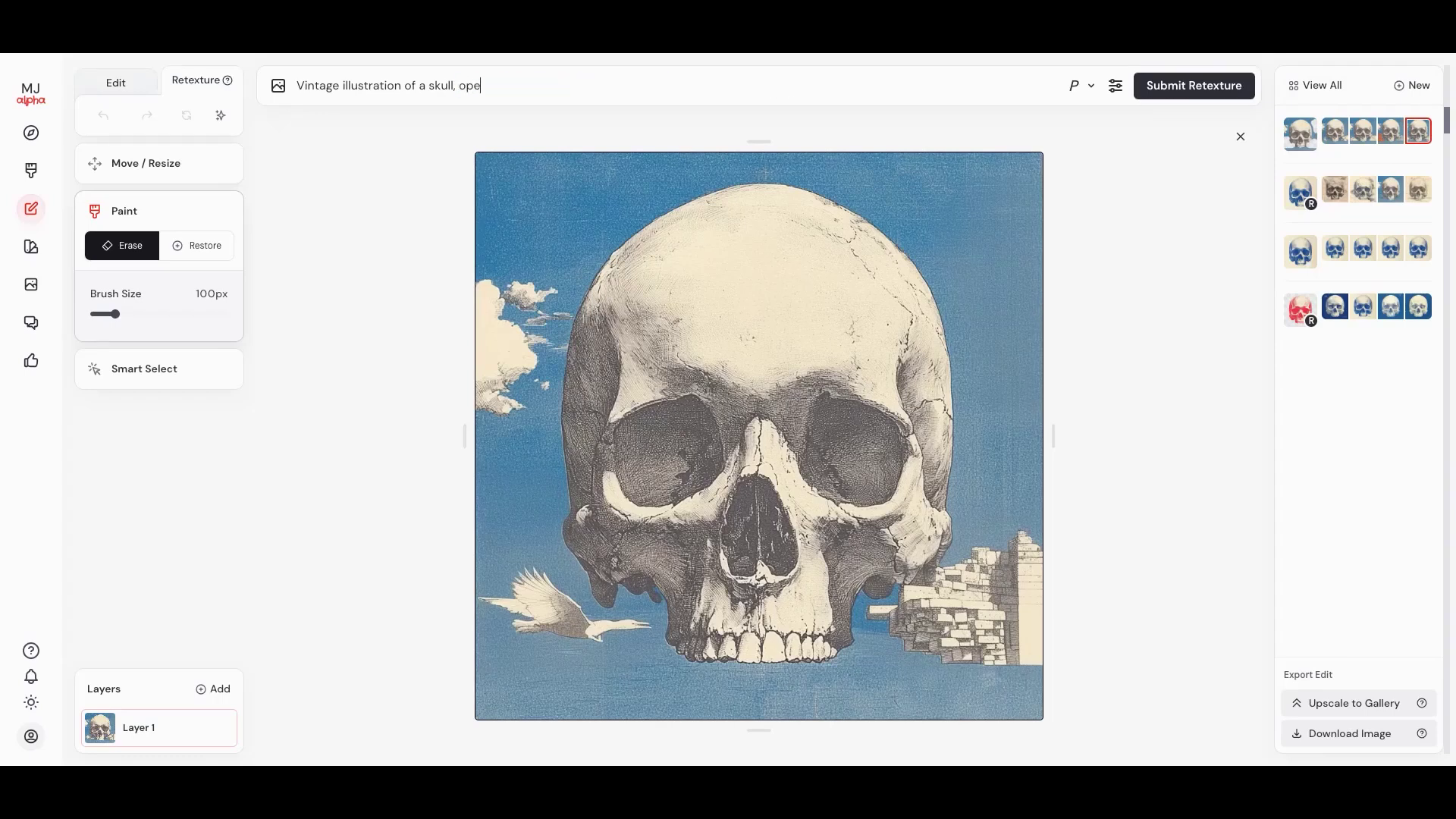
key(BackSpace)
key(BackSpace)
key(BackSpace)
text(pop art)
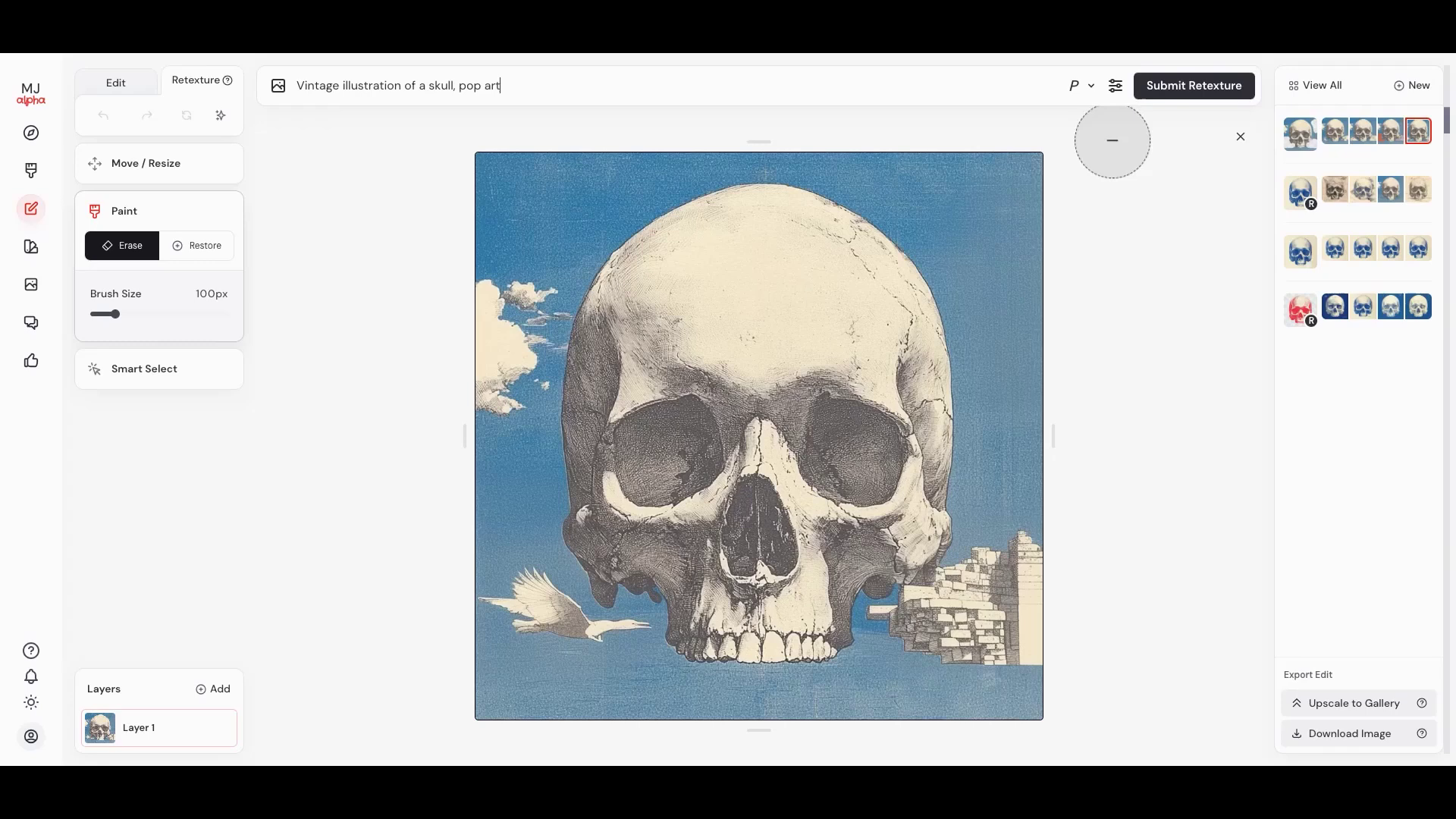
click(1207, 86)
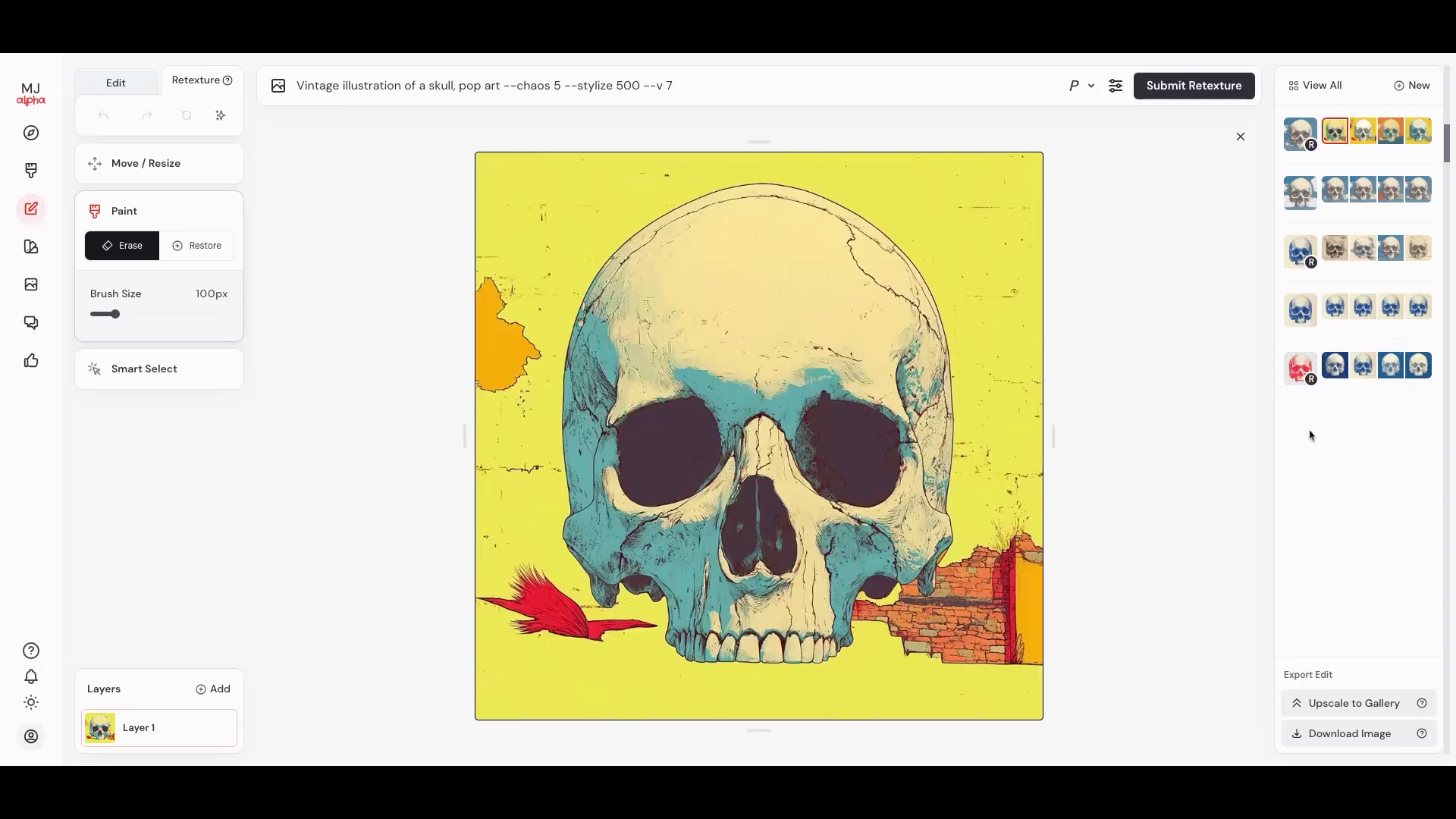
- Choose the orange sunburst pop-art skull with the blue city skyline
click(1363, 132)
click(1392, 135)
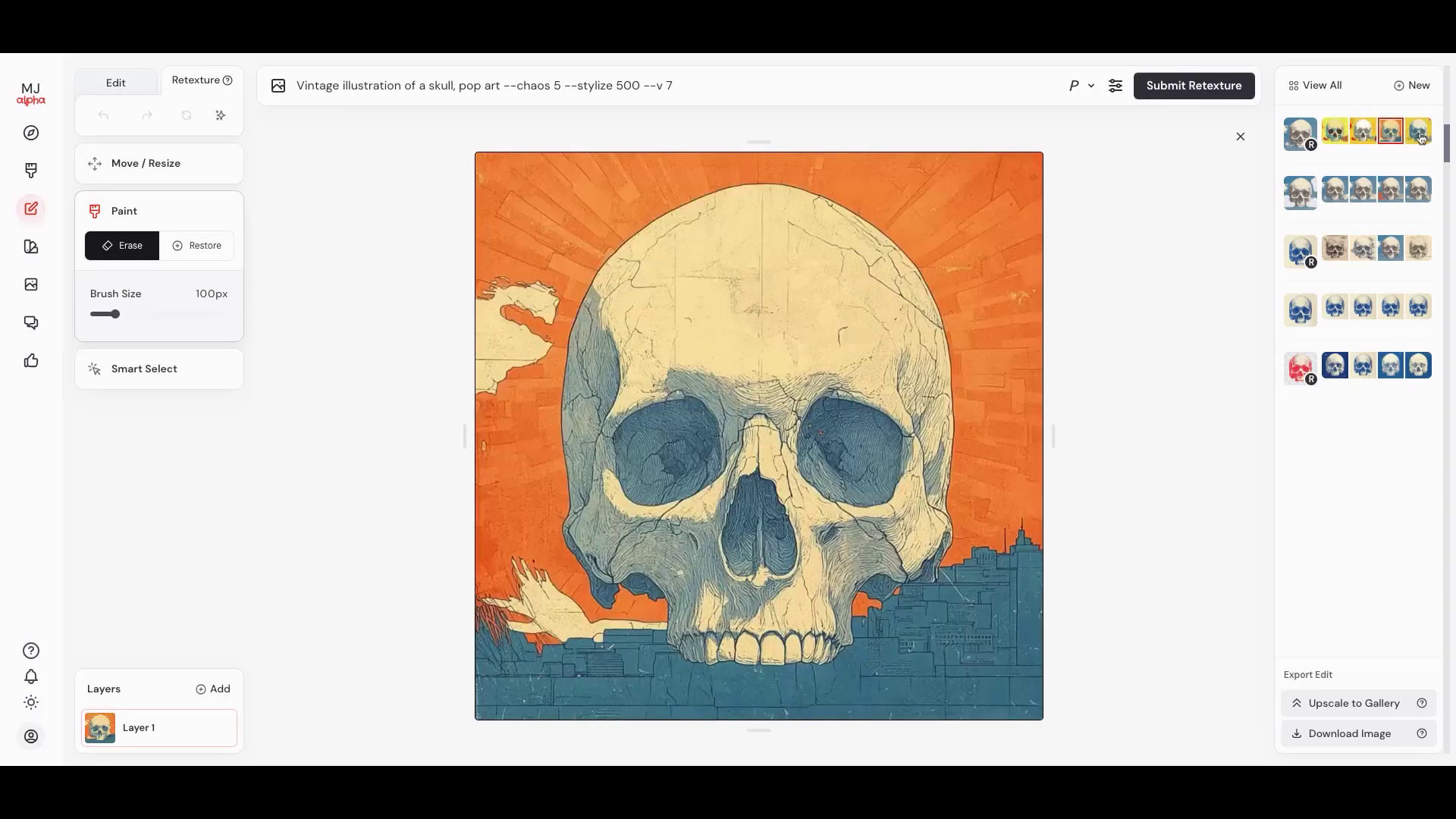
click(1418, 134)
click(1391, 134)
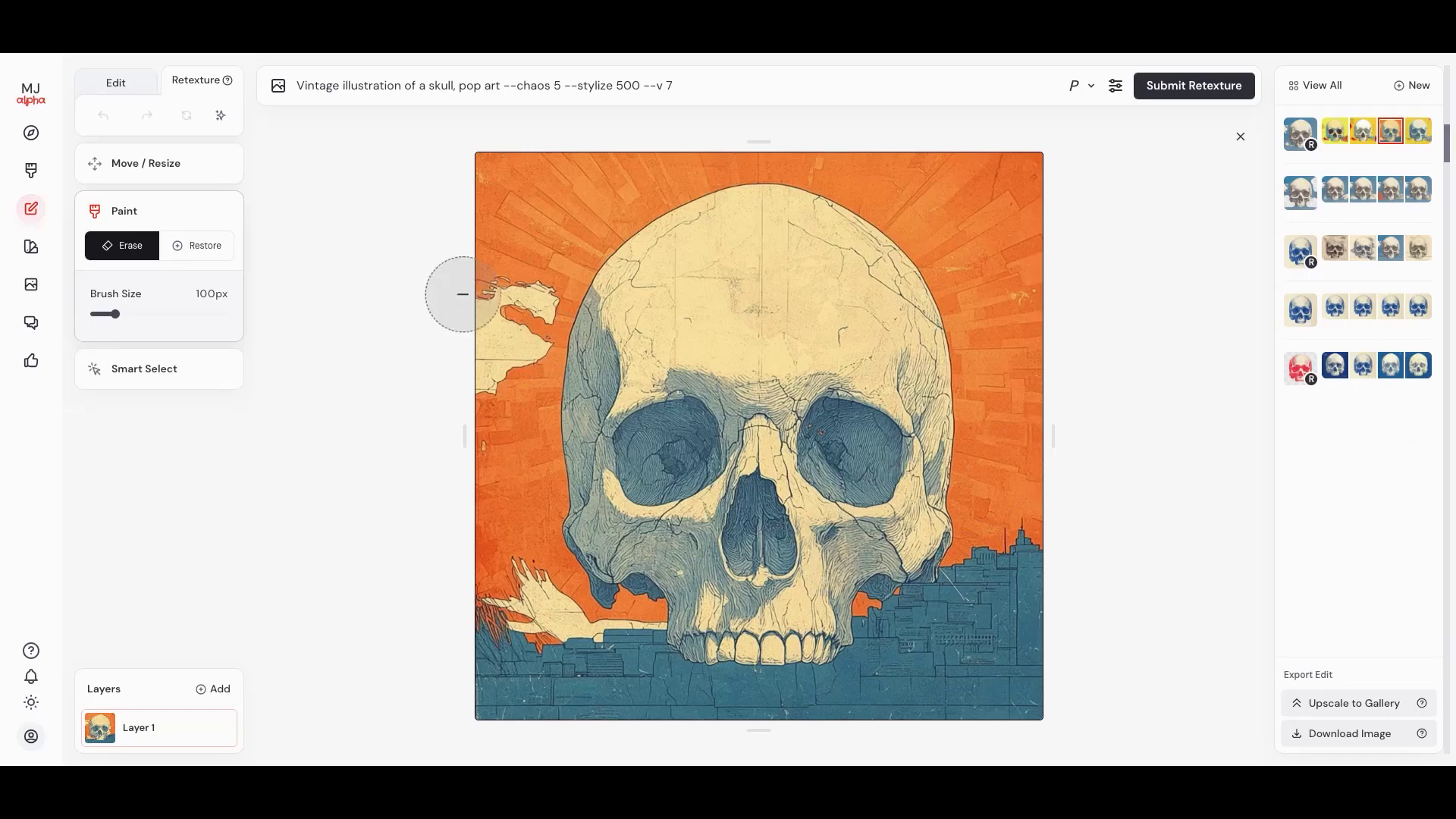
click(124, 85)
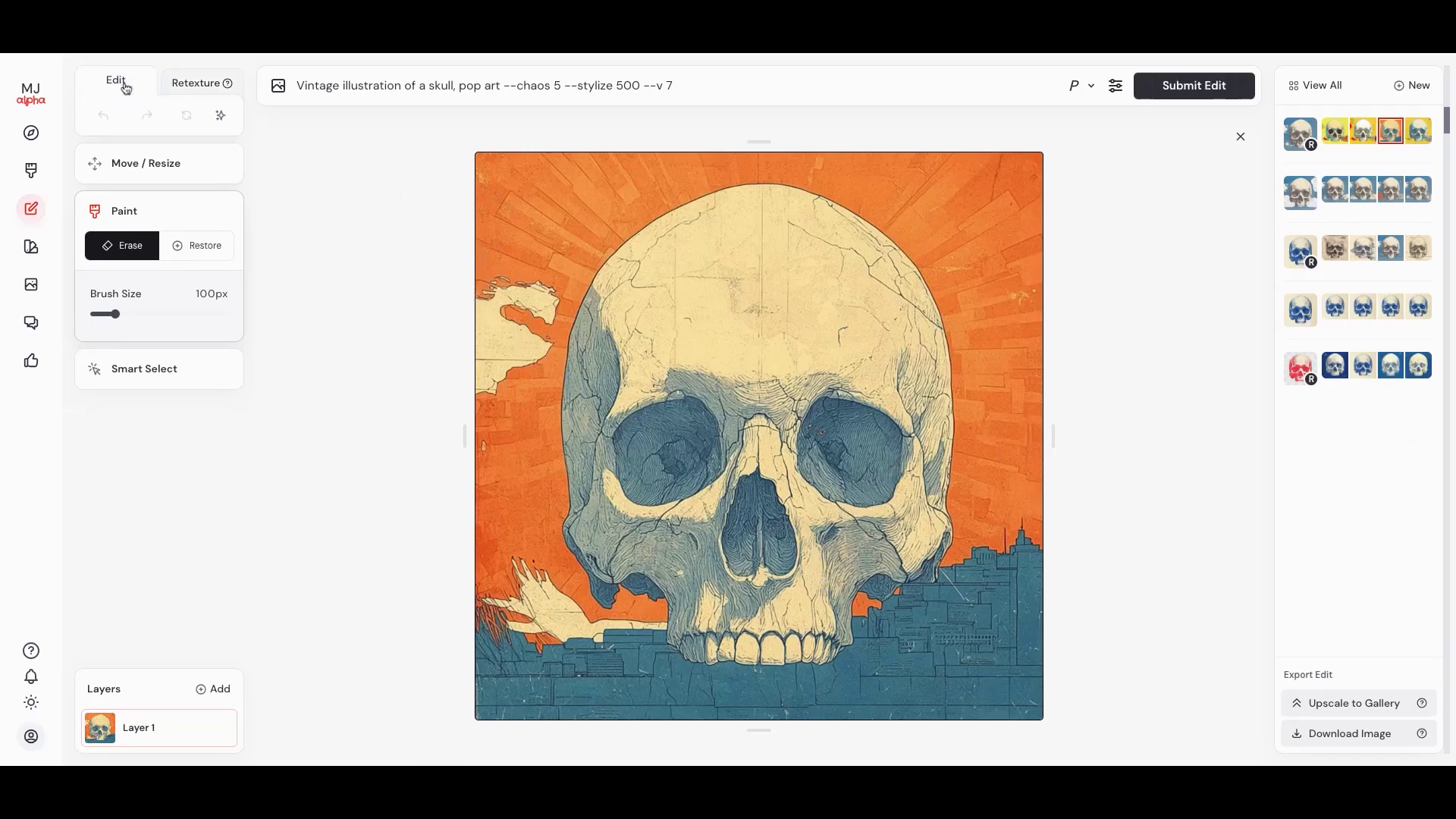
- Widen the pop-art skull to 16:9 with the skull shifted right, then submit the fill
click(131, 167)
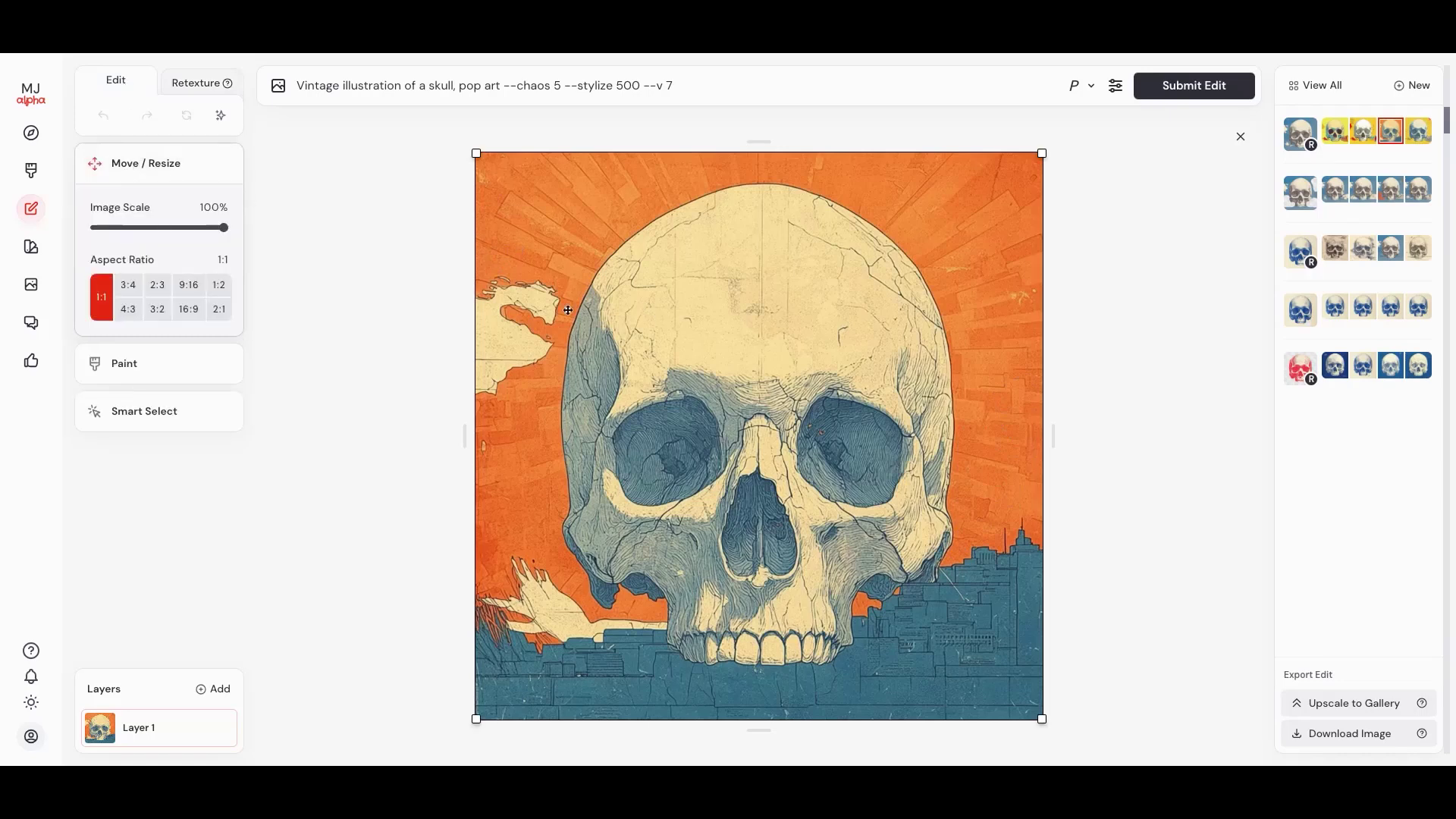
click(190, 312)
click(188, 311)
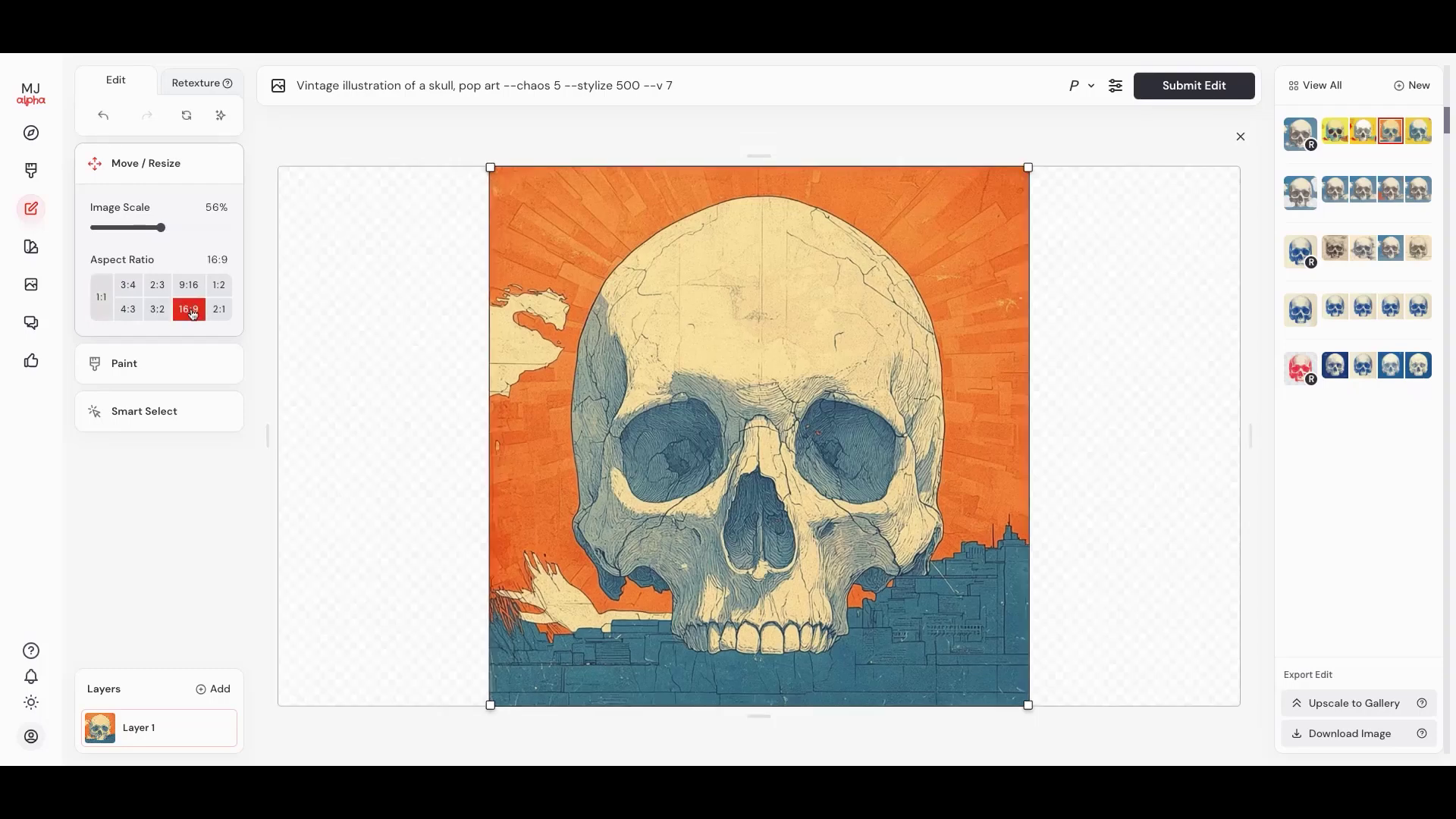
drag(754, 453, 907, 451)
click(1182, 92)
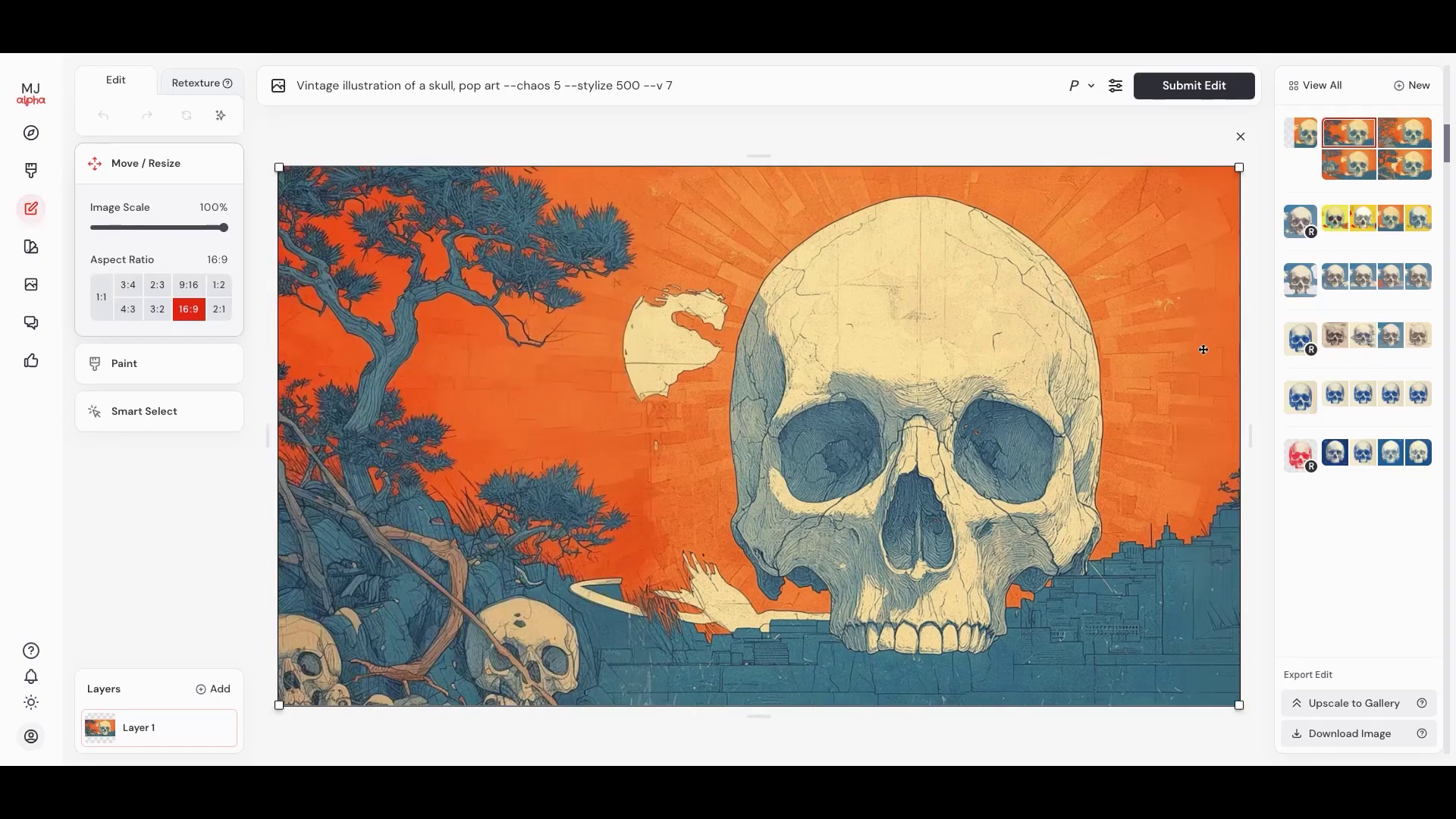
- Compare the house, pine-and-skulls and flowers variations, settling on the gnarled tree branches one
click(1348, 173)
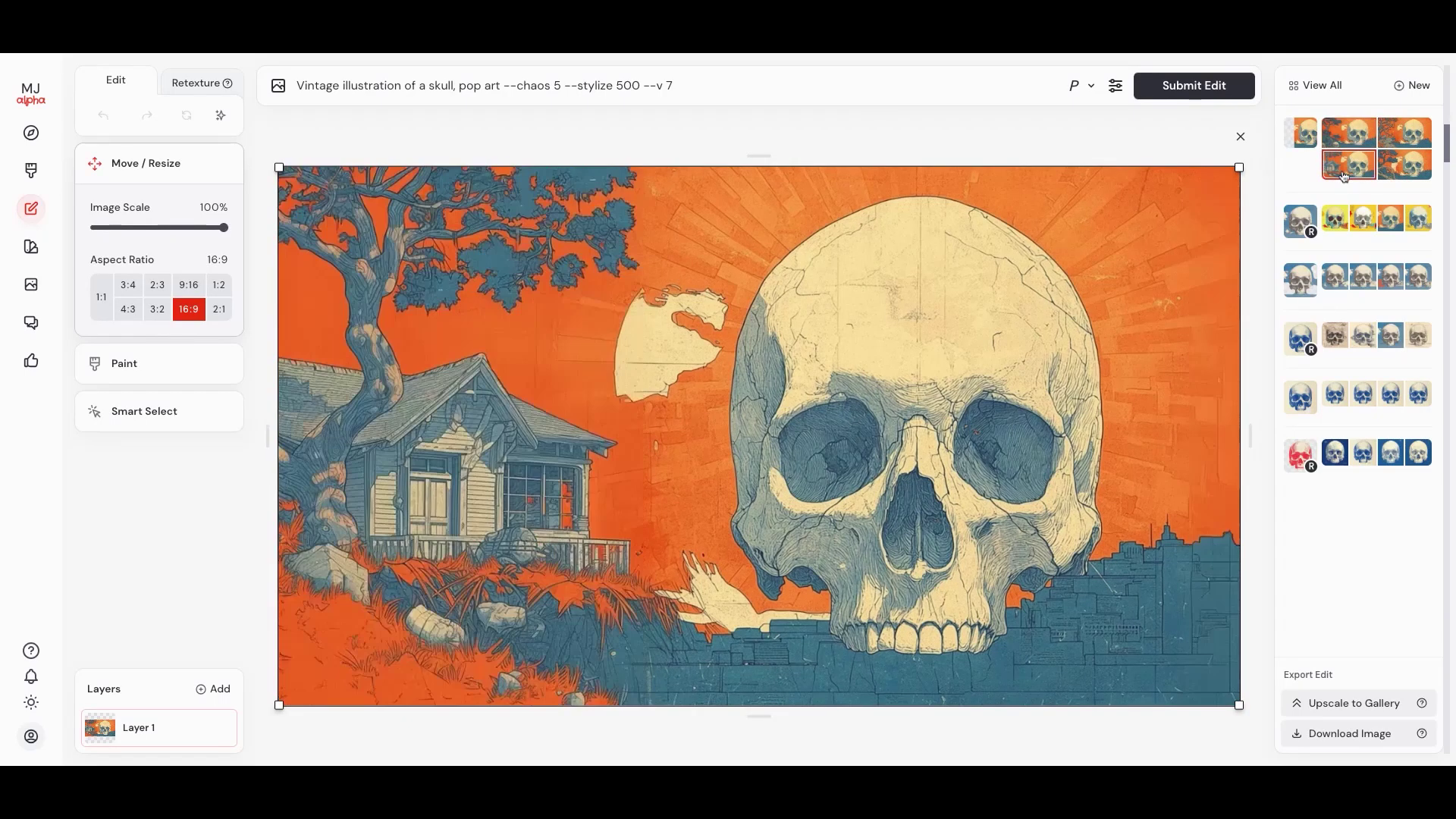
click(1399, 165)
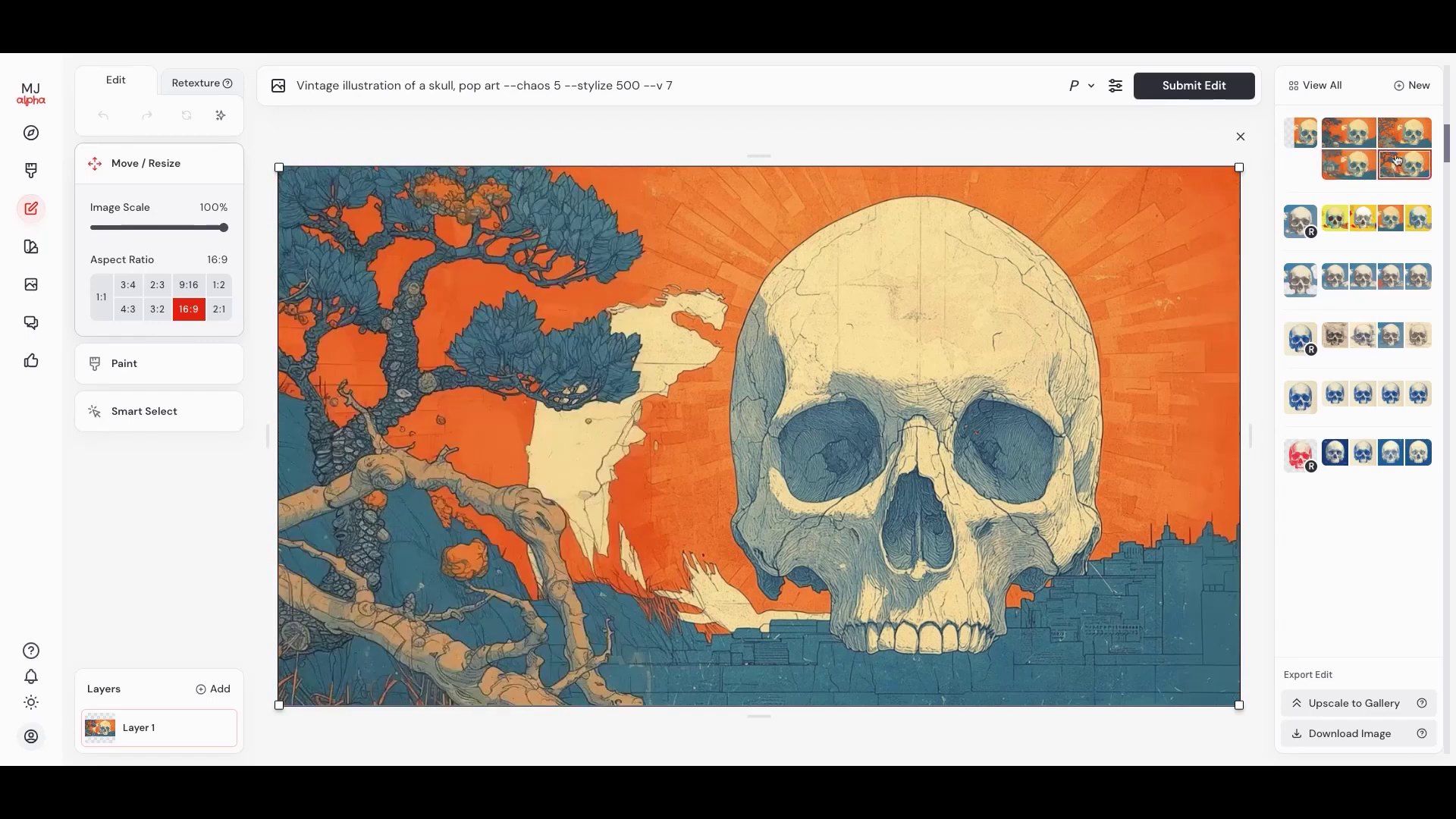
click(1403, 135)
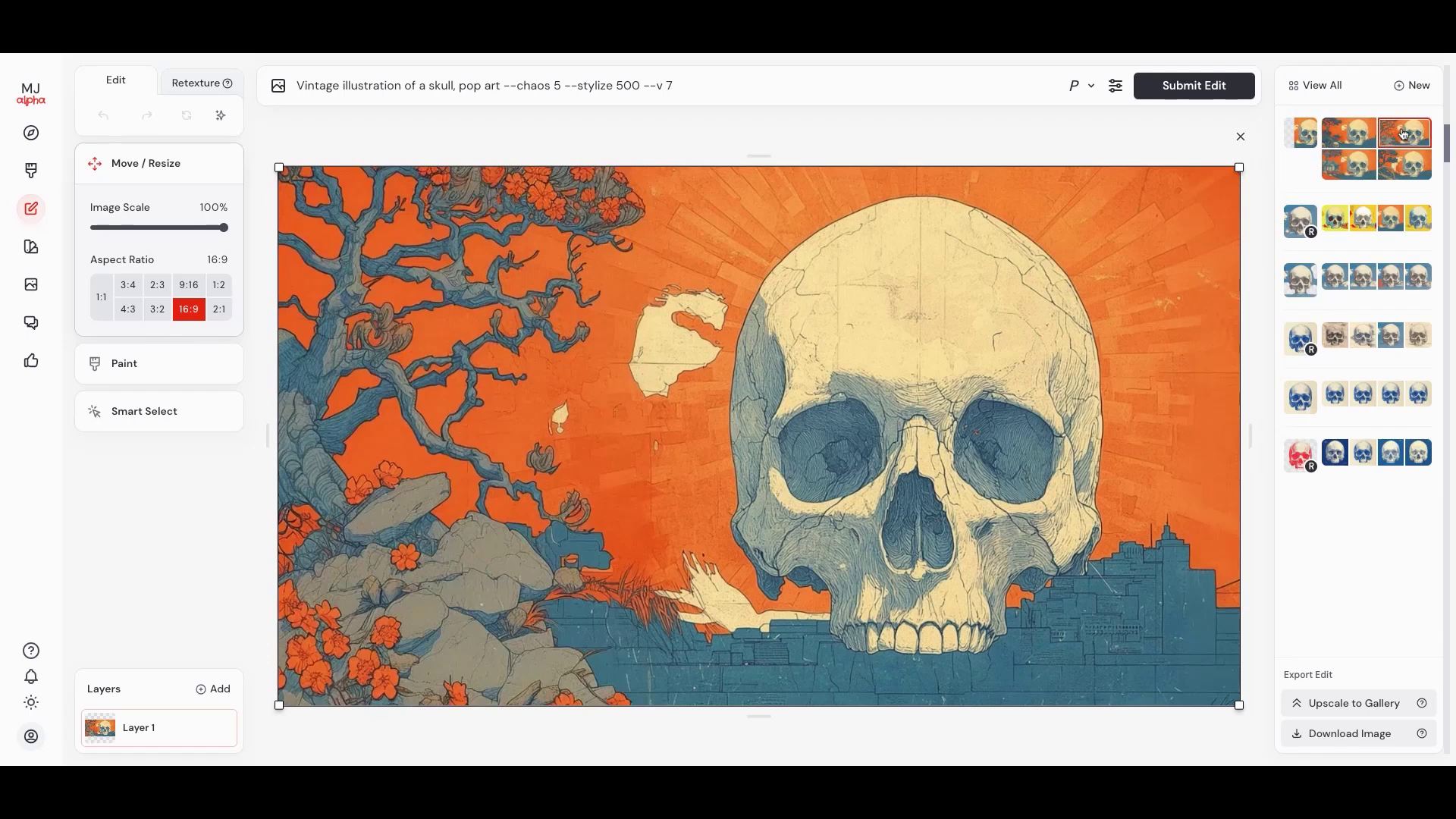
click(1350, 133)
click(1344, 166)
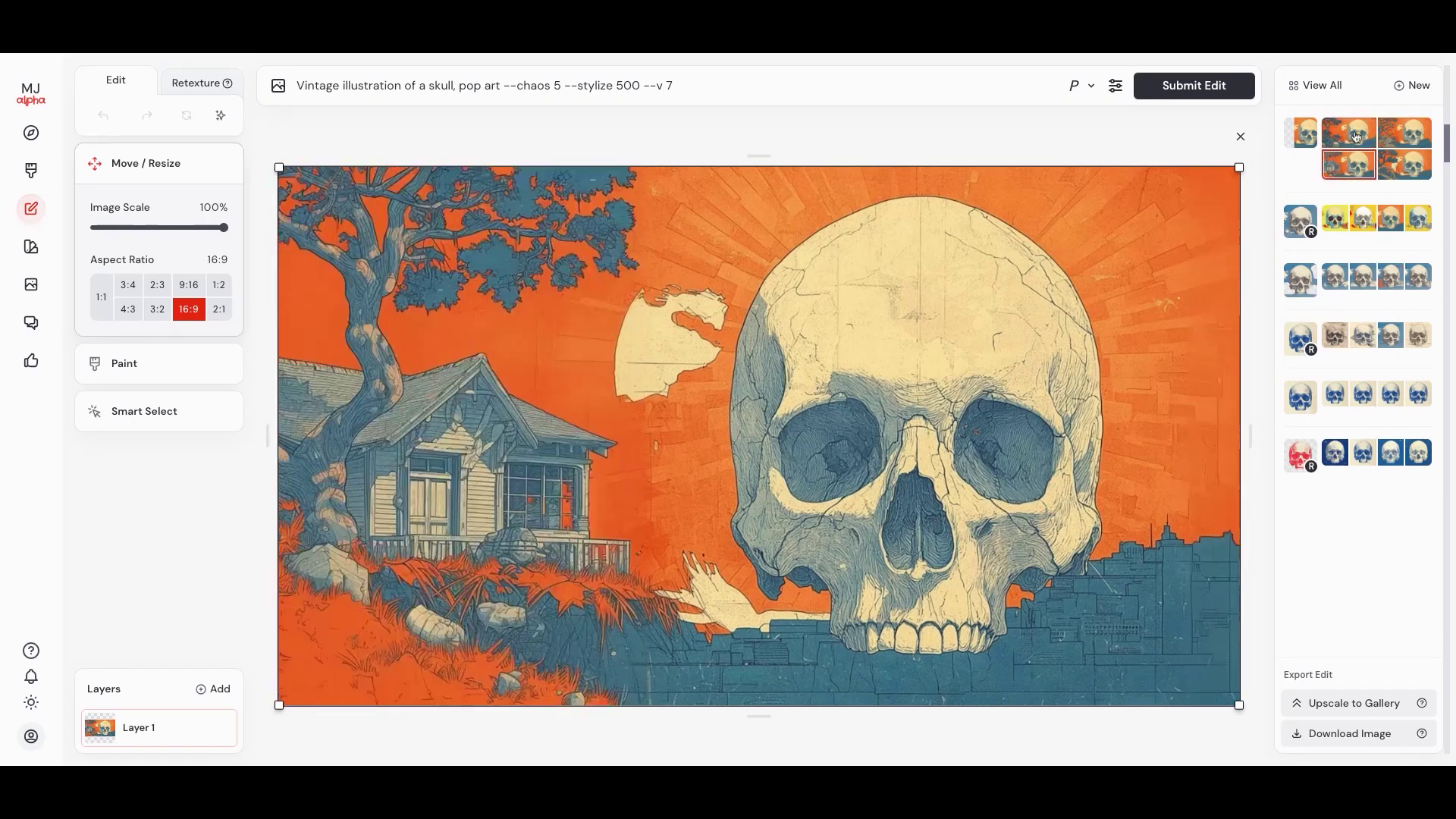
click(1357, 135)
click(1404, 135)
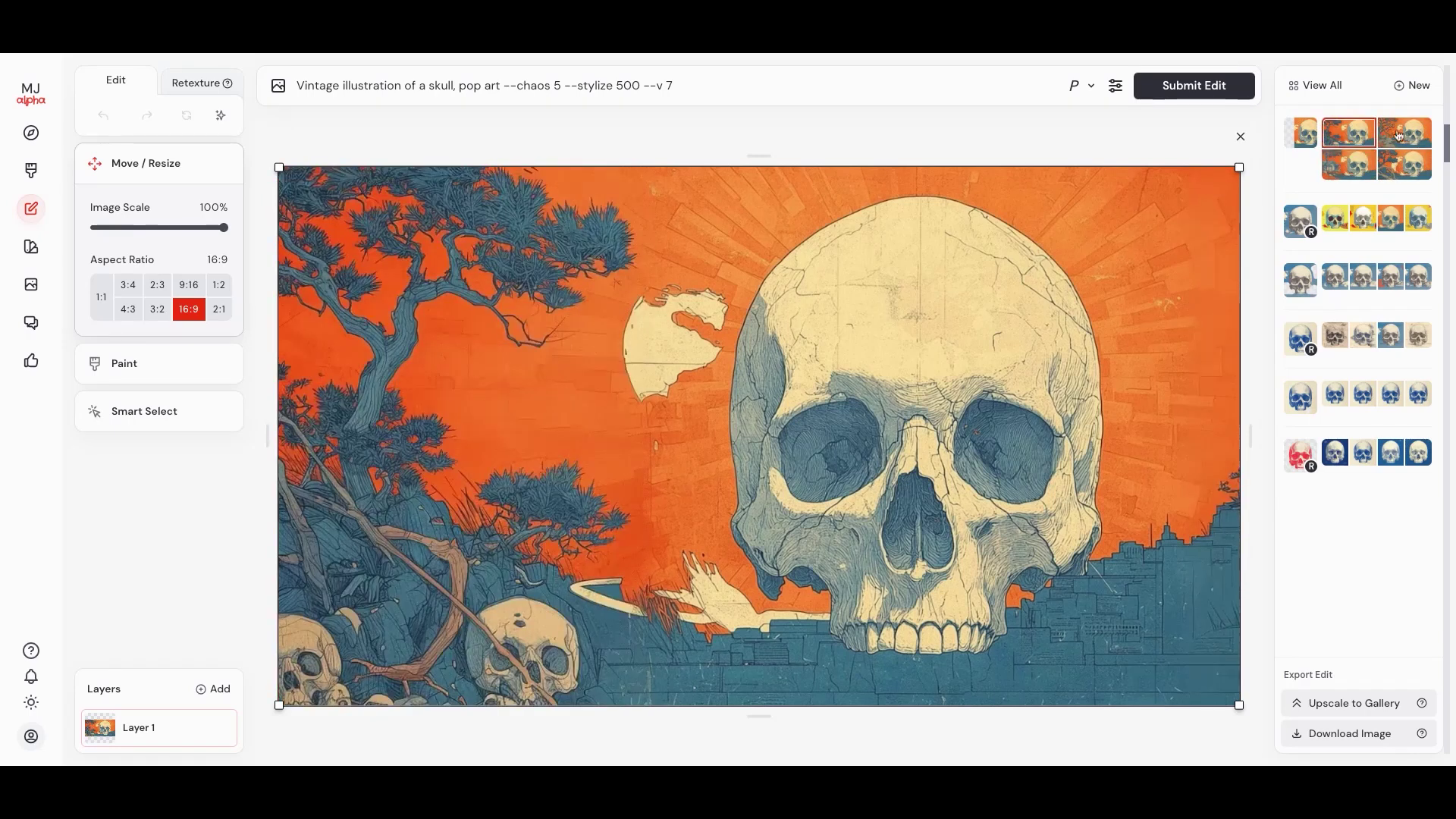
click(1411, 168)
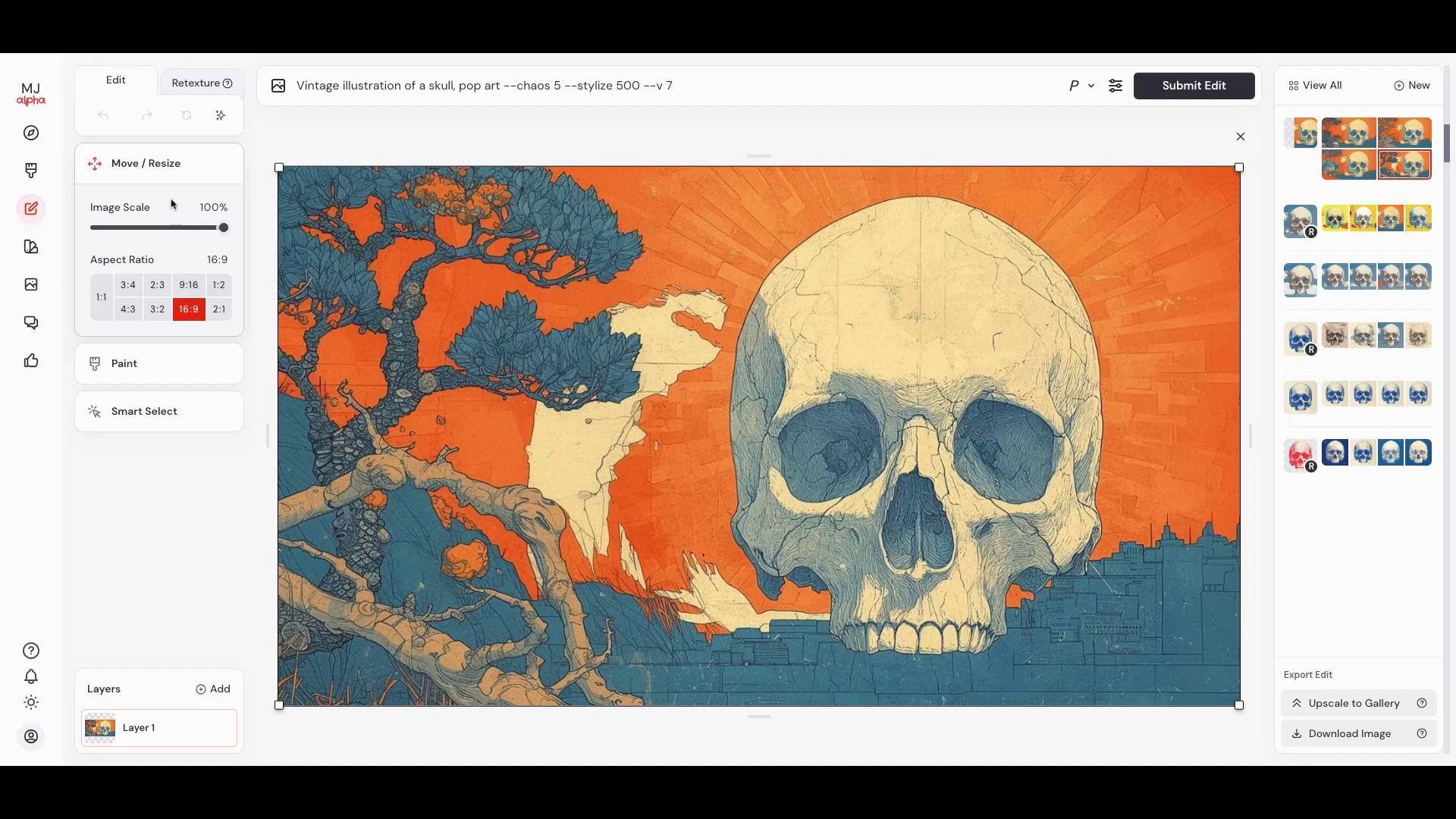
- Erase the cream patch between the tree and skull and regenerate it as sky
click(142, 366)
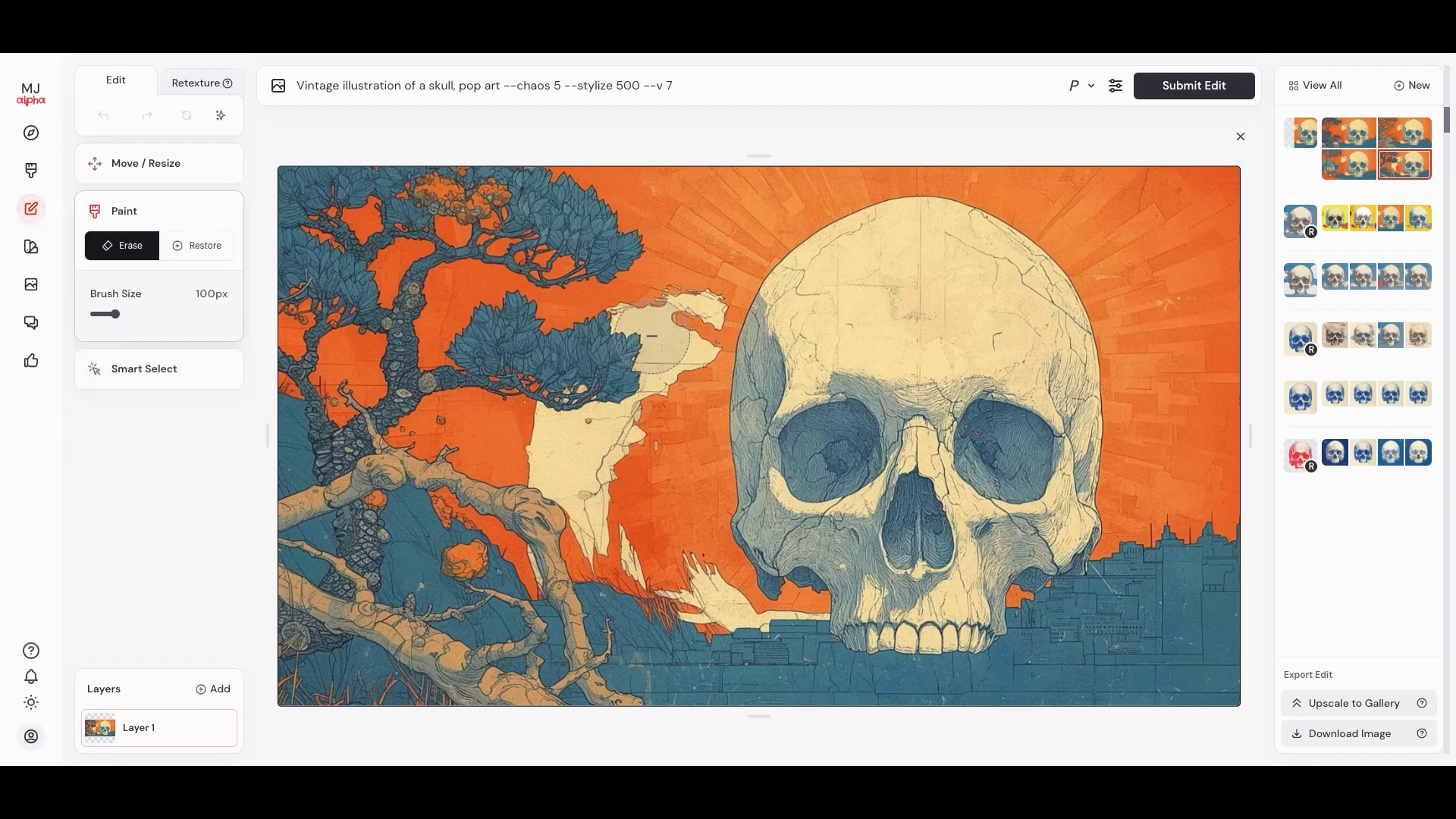
mouse_move(645, 322)
mouse_down()
mouse_move(687, 355)
mouse_move(660, 348)
mouse_move(598, 417)
mouse_move(556, 425)
mouse_move(591, 543)
mouse_move(523, 567)
mouse_move(621, 553)
mouse_move(751, 638)
mouse_move(860, 582)
mouse_up()
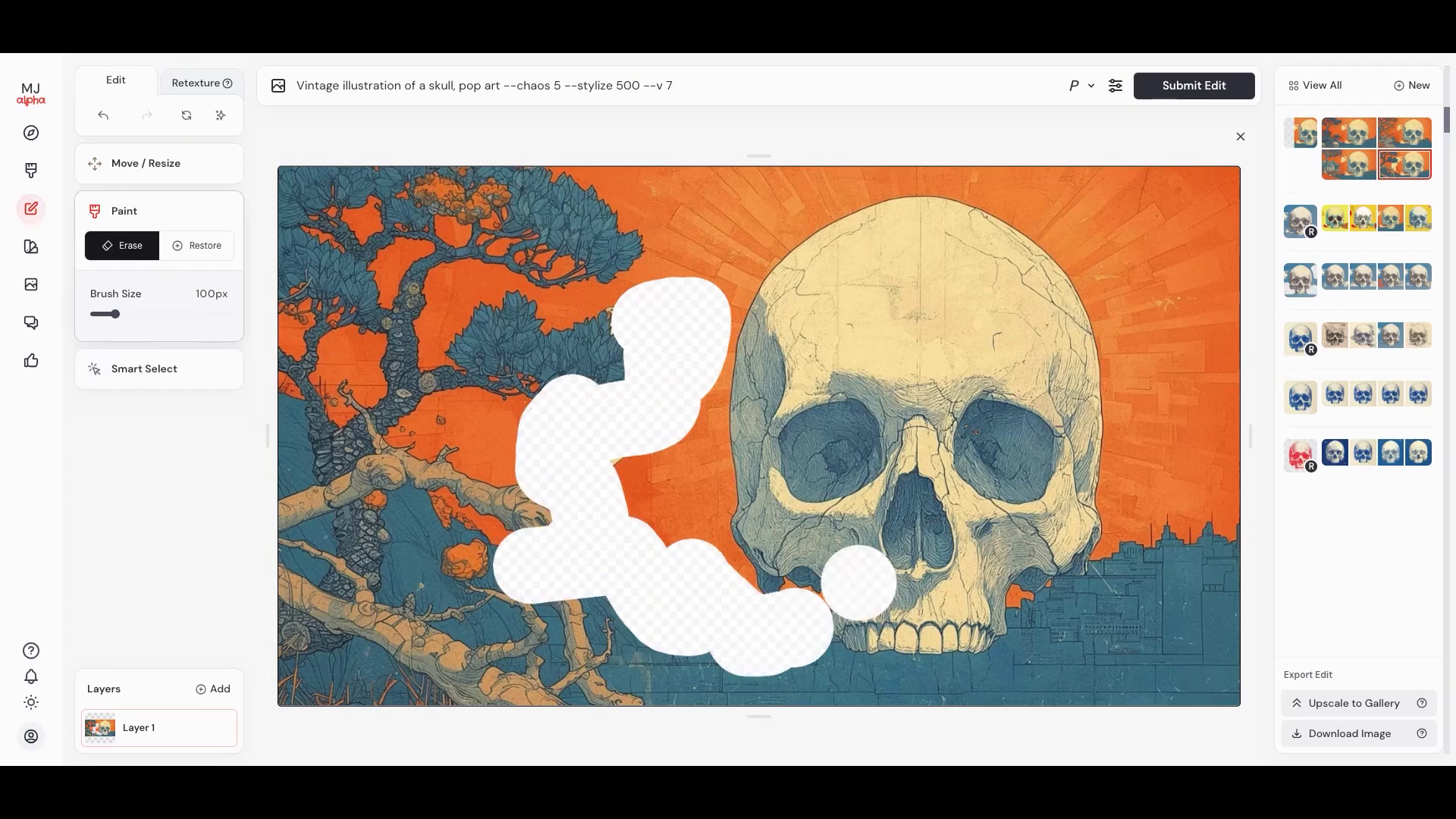
click(1221, 86)
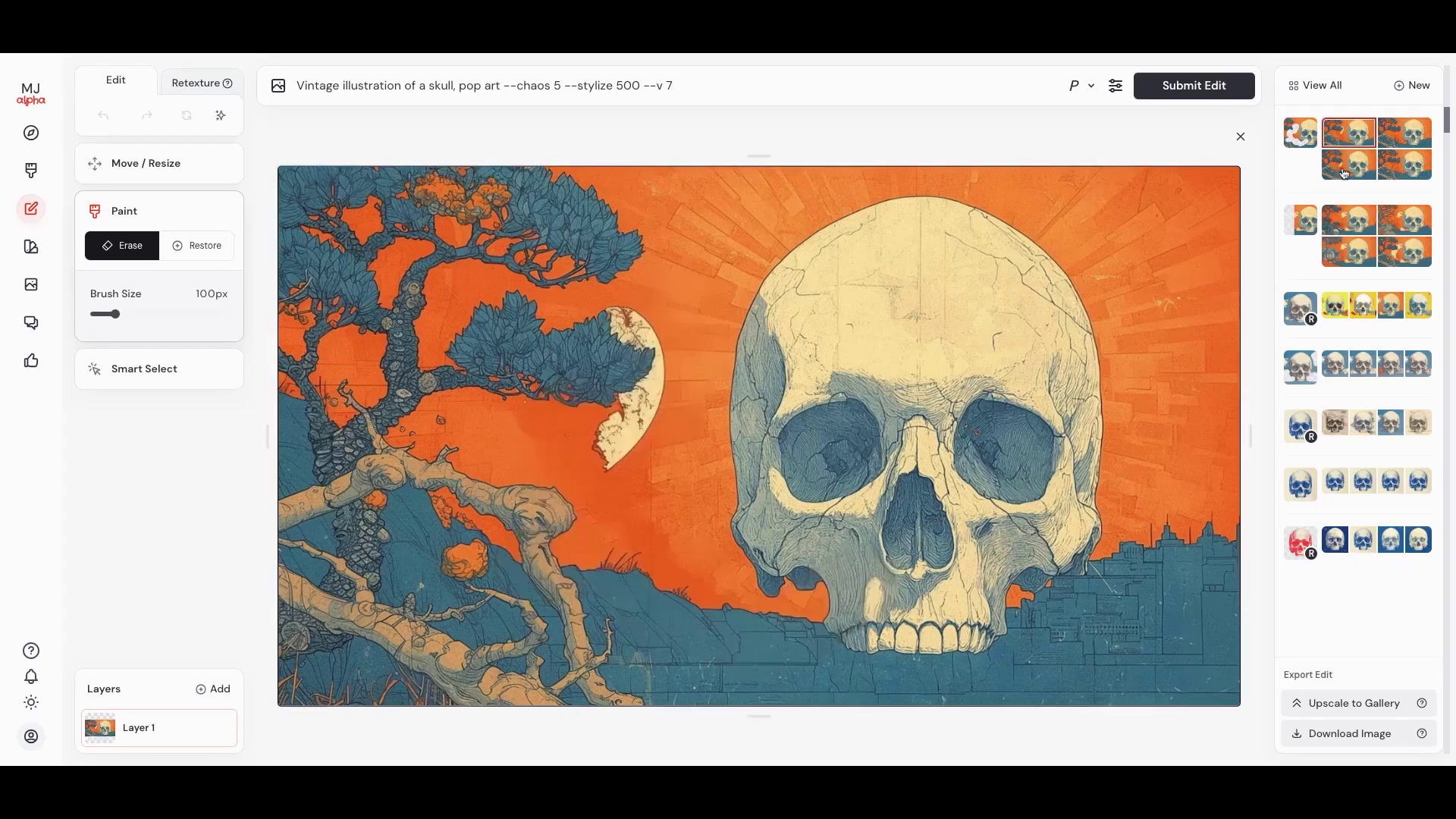
- Pick the half-moon sky variation, erase the moon and regenerate the sky
click(1343, 172)
click(1398, 138)
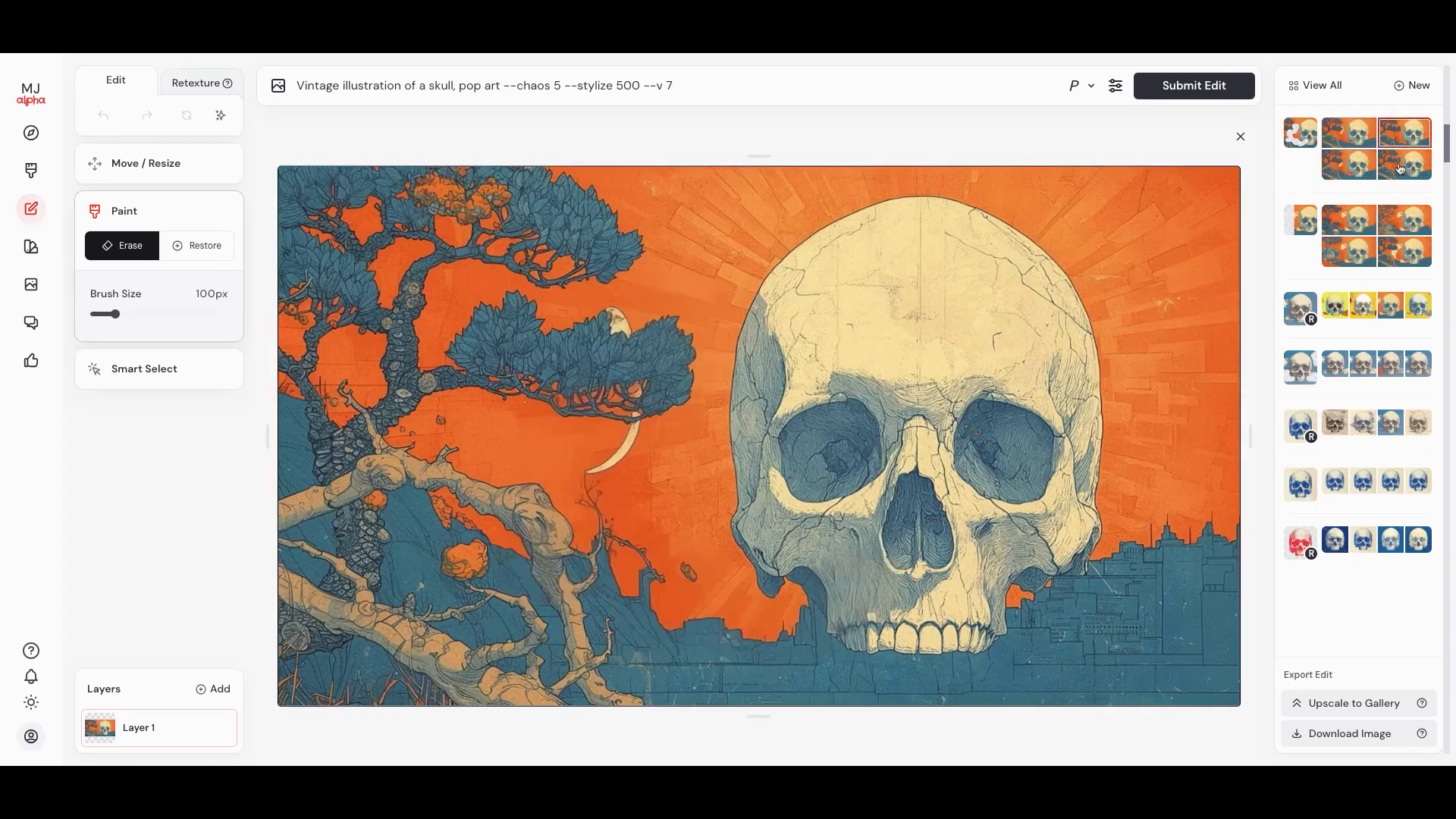
click(1400, 165)
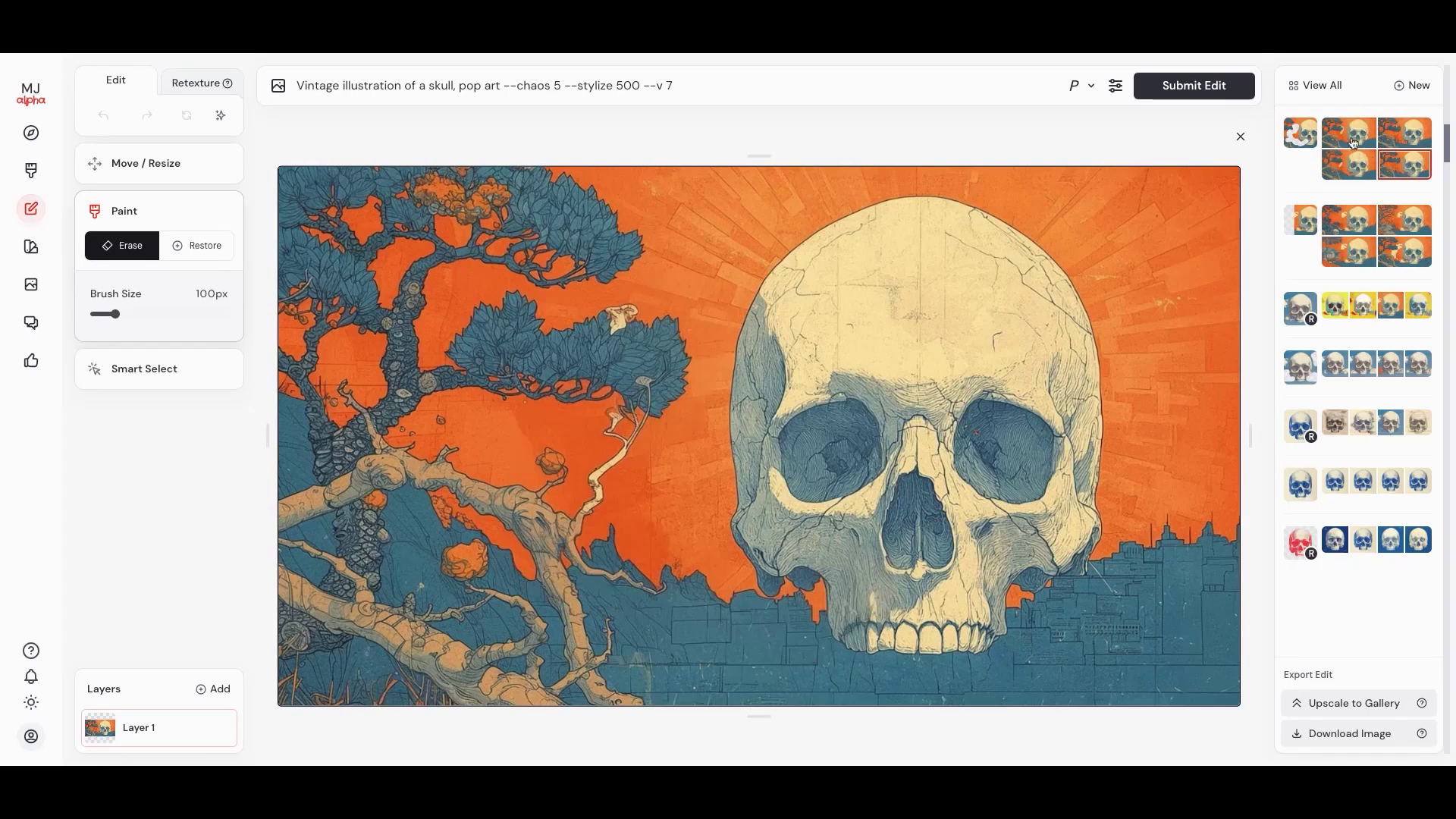
click(1353, 144)
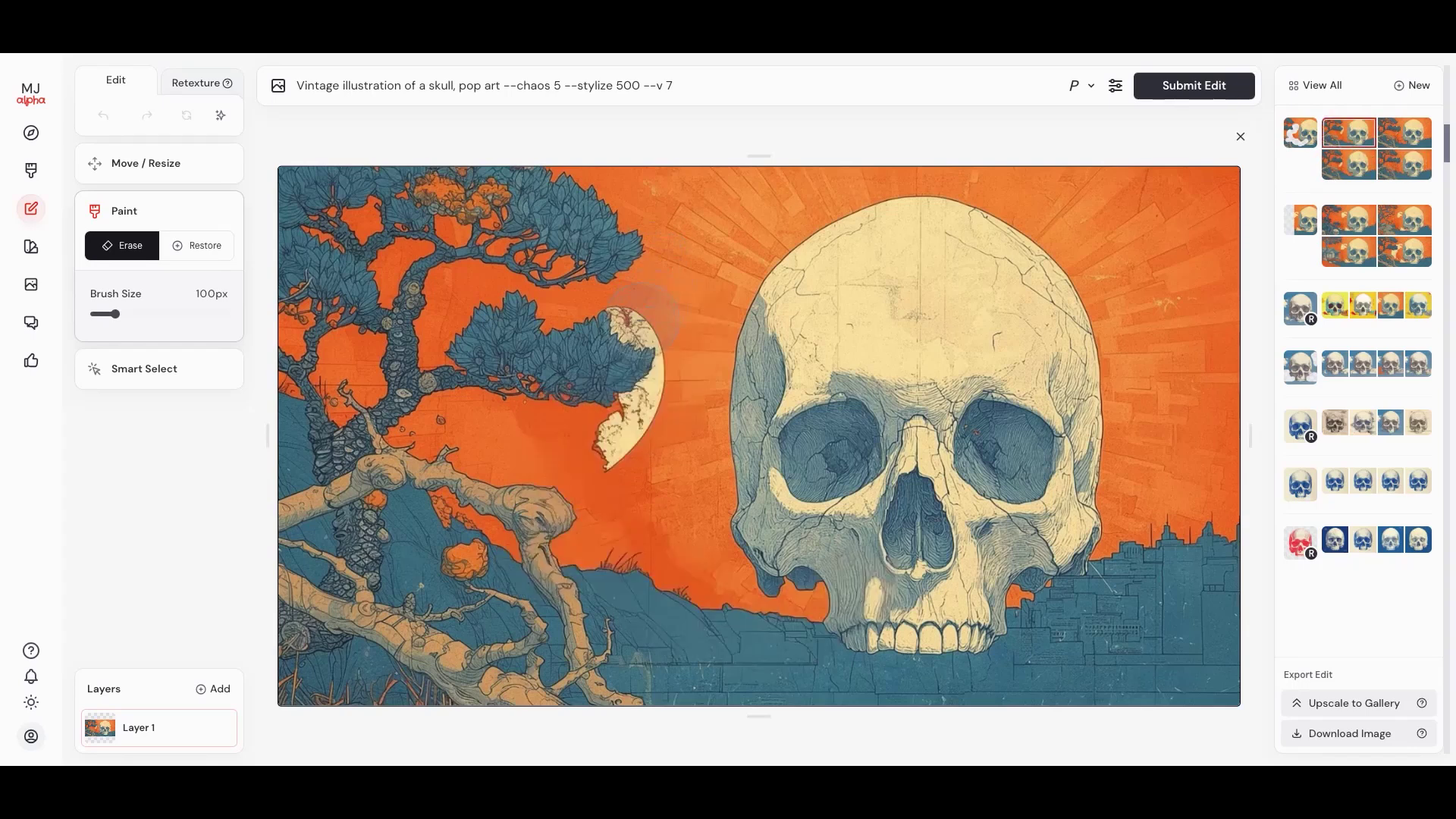
mouse_move(634, 319)
mouse_down()
mouse_move(642, 436)
mouse_move(616, 434)
mouse_up()
click(1194, 85)
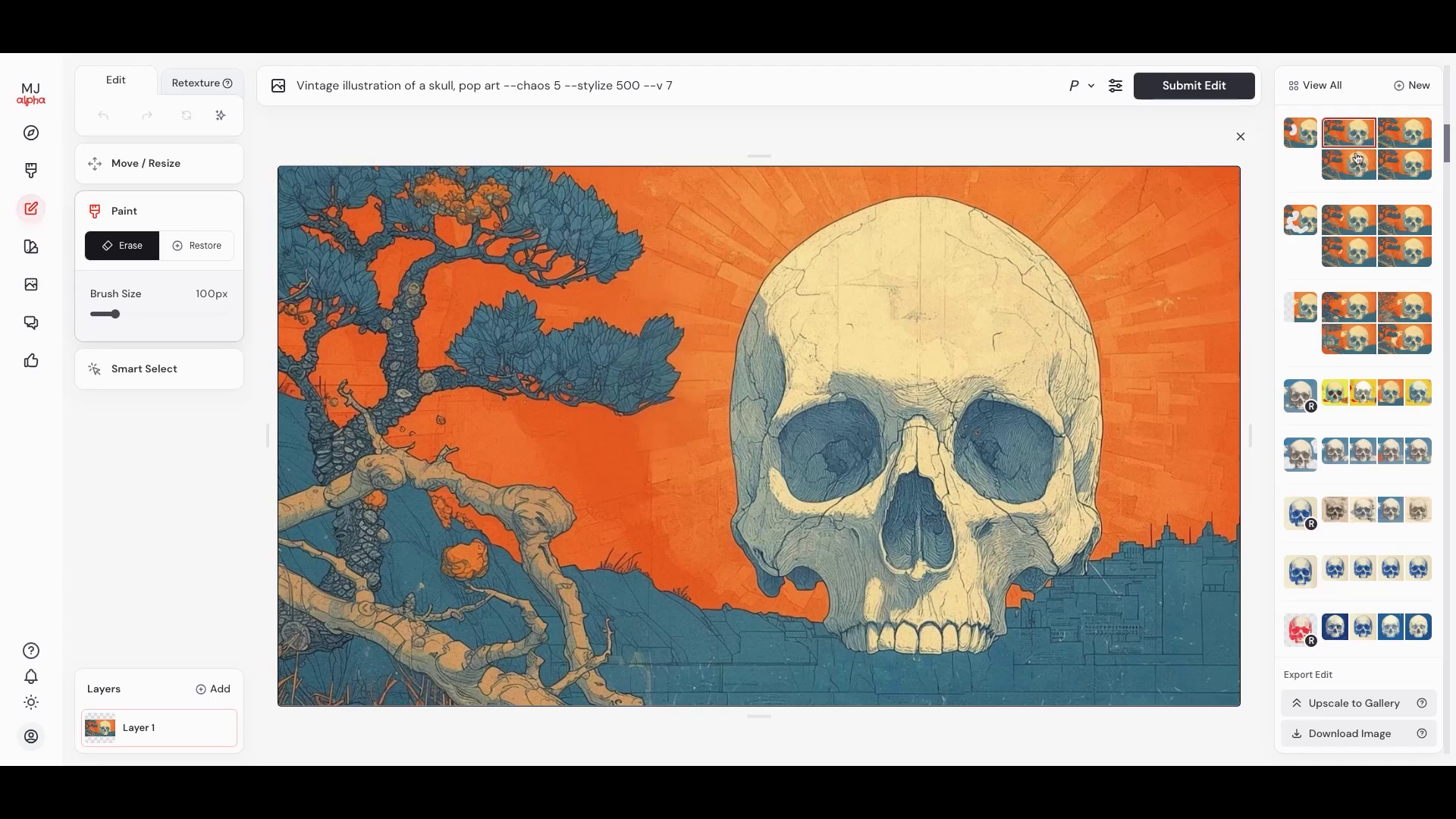
- Choose the top-right moonless variation and bring up its download options
click(1358, 160)
click(1409, 137)
click(1404, 169)
click(1400, 139)
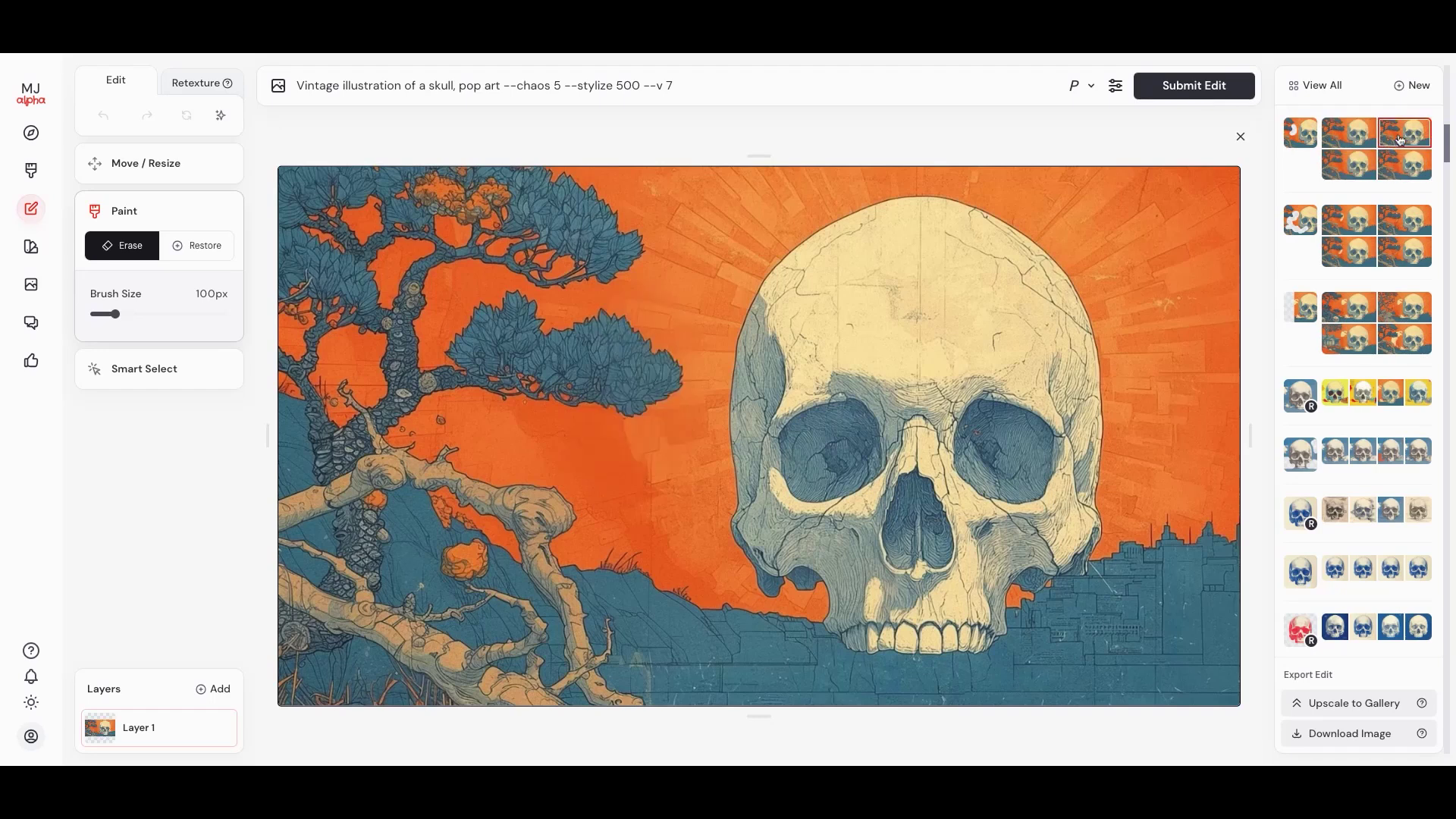
click(1332, 736)
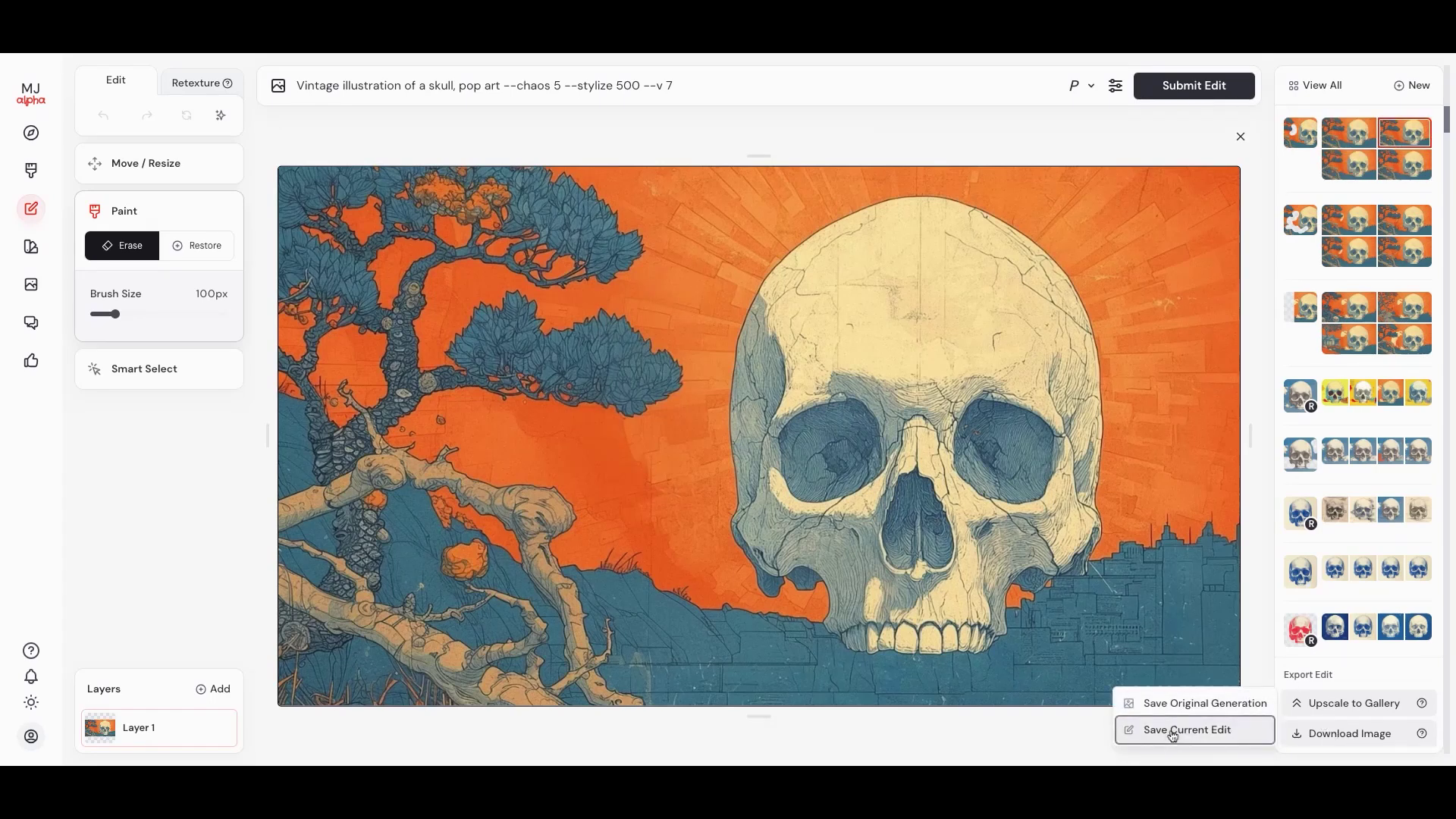